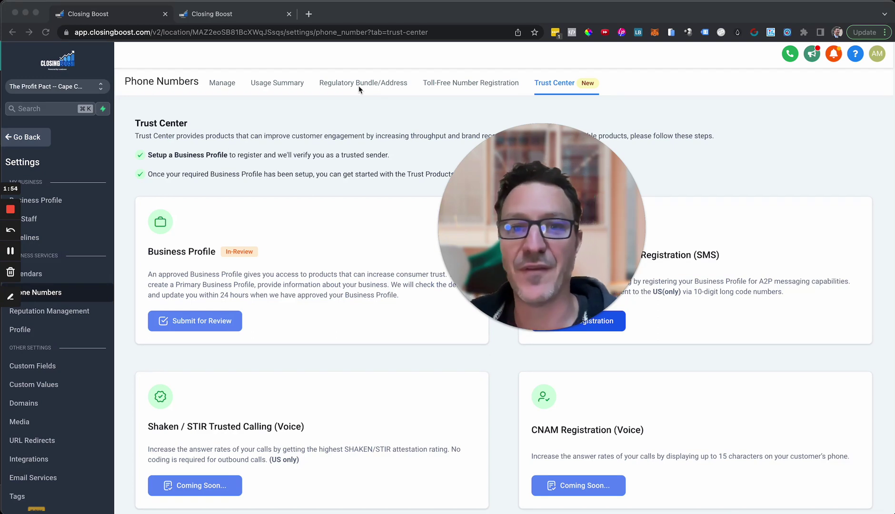
- Open the Toll-Free Number Registration form and review its business, contact, address and messaging fields
left_click(456, 83)
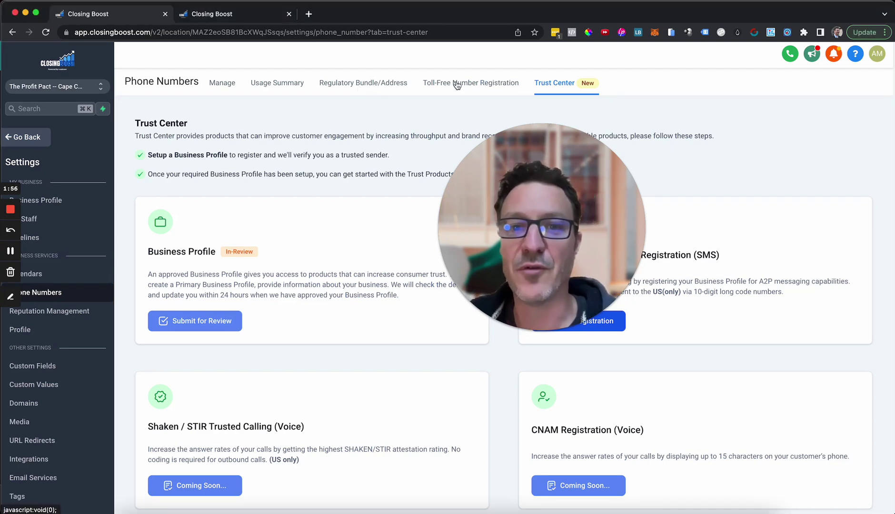
left_click_drag(535, 161, 110, 330)
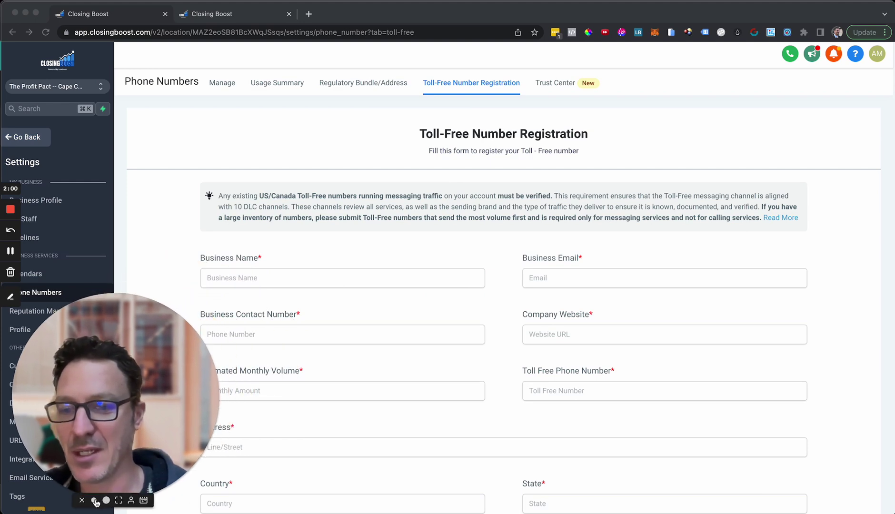
left_click(107, 501)
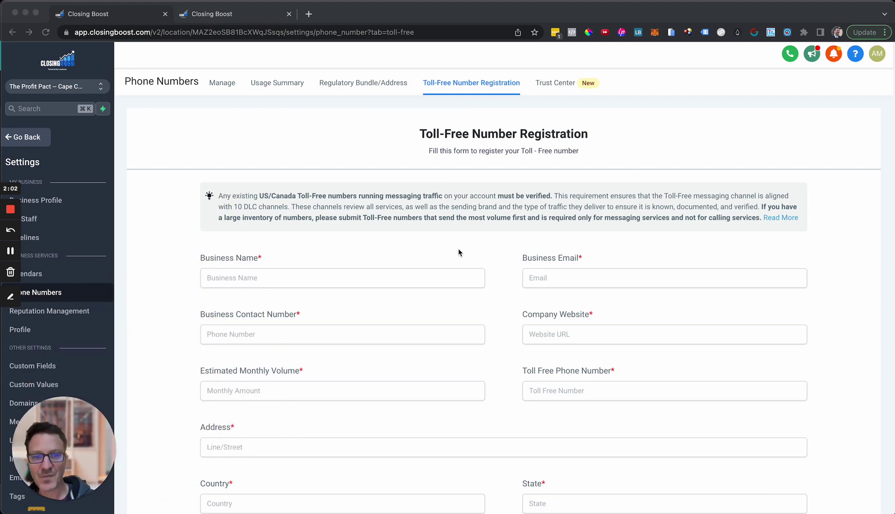
scroll(459, 252, "down", 10)
scroll(459, 252, "up", 10)
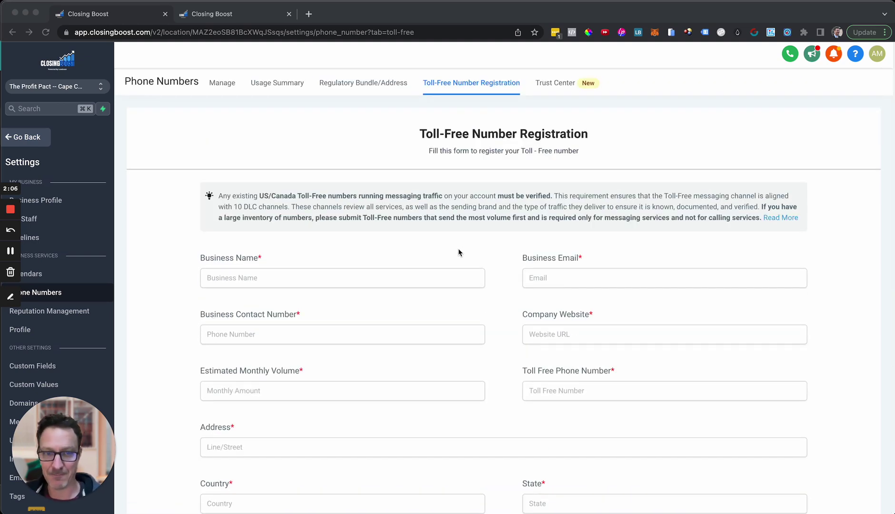
scroll(459, 252, "down", 3)
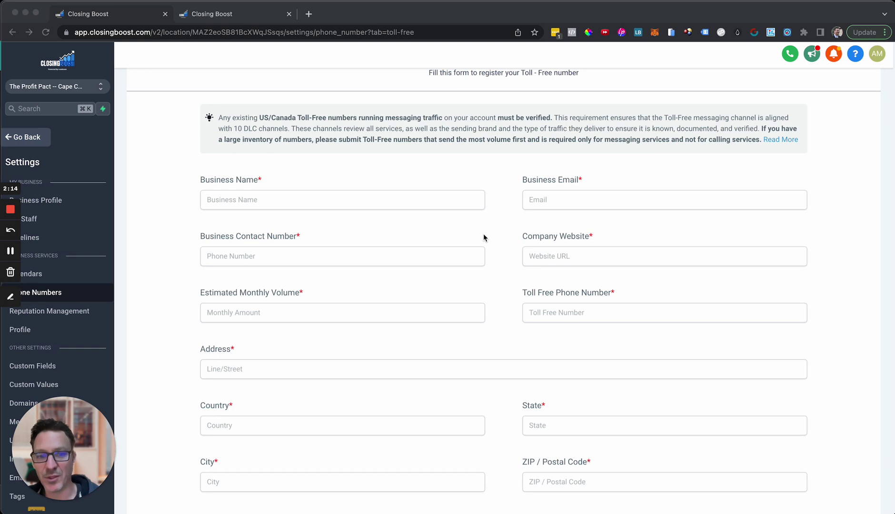
scroll(484, 236, "down", 7)
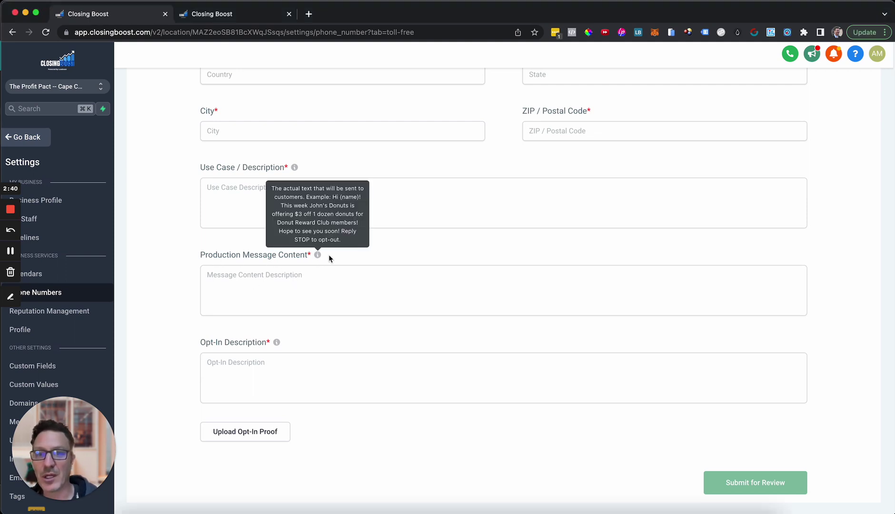
scroll(351, 247, "up", 3)
scroll(350, 248, "up", 4)
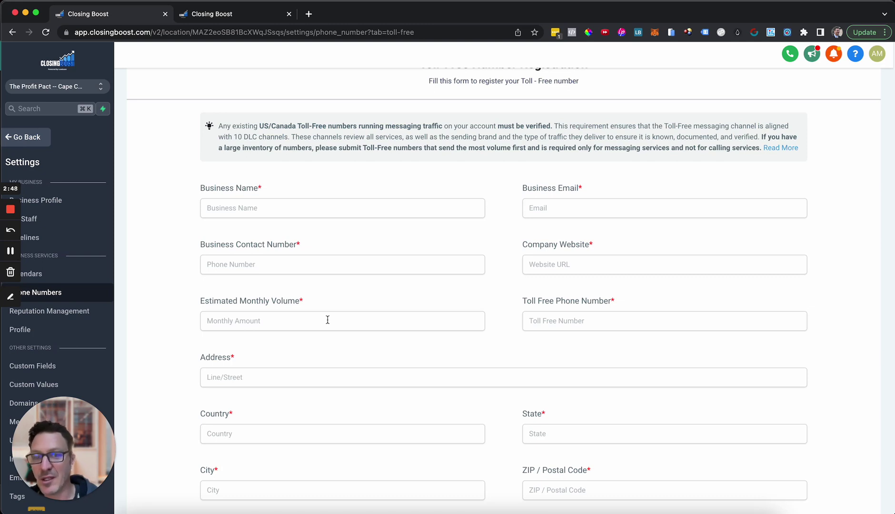
scroll(601, 319, "down", 2)
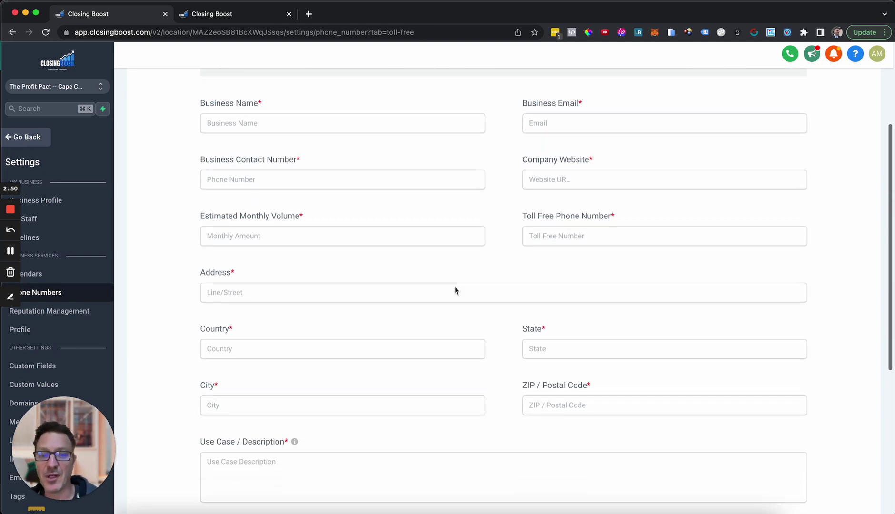
scroll(462, 329, "down", 5)
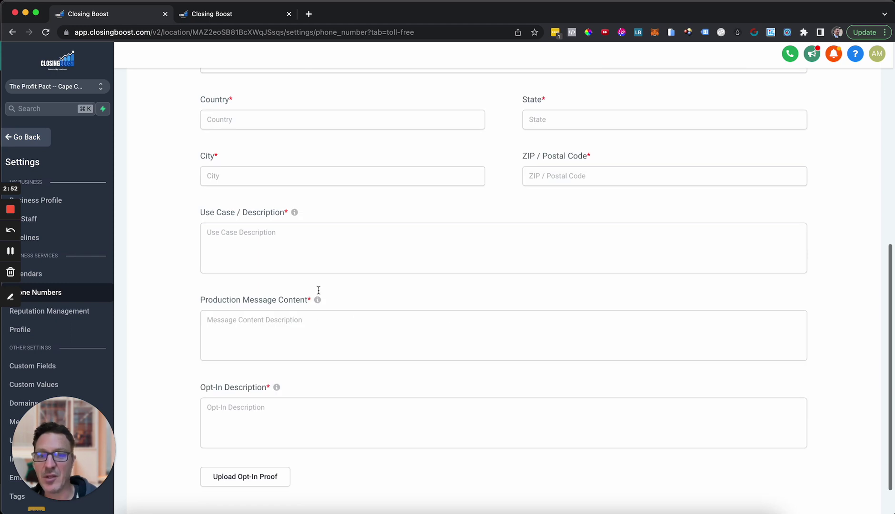
- Read the guidance for the Use Case / Description, Production Message Content and Opt-In Description fields
mouse_move(294, 214)
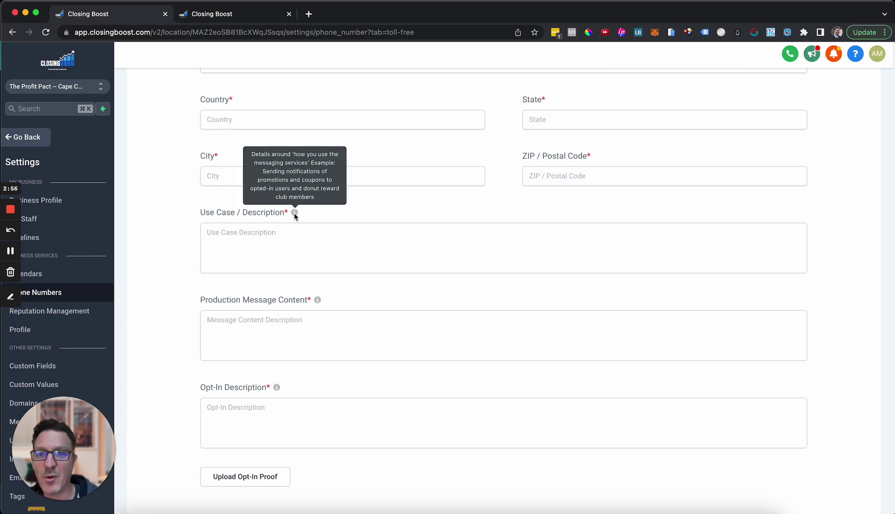
left_click(256, 238)
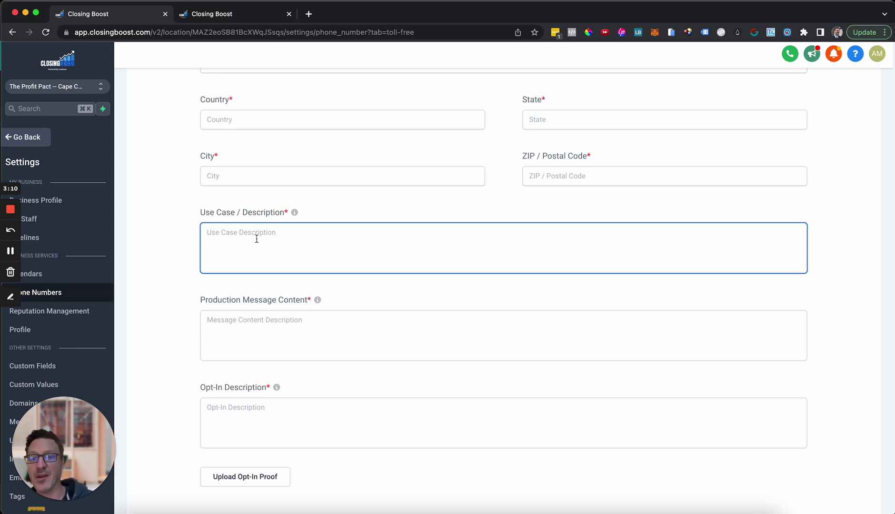
left_click(261, 322)
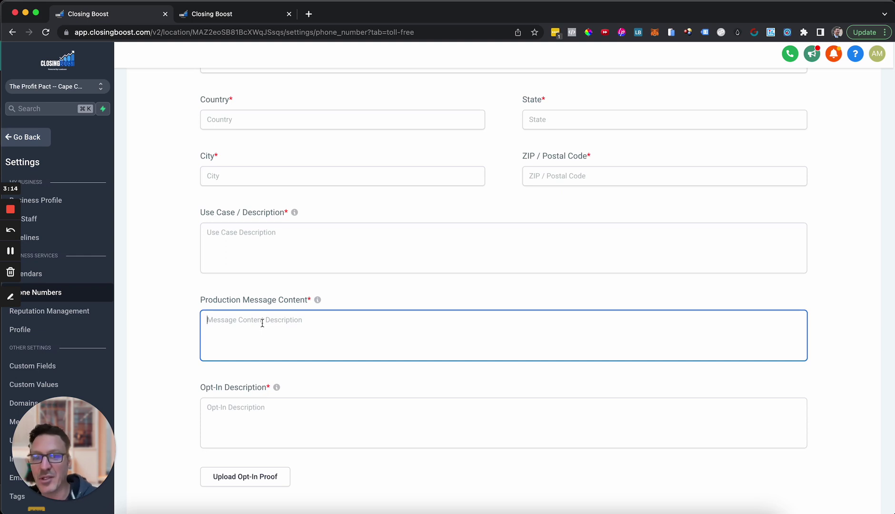
mouse_move(318, 302)
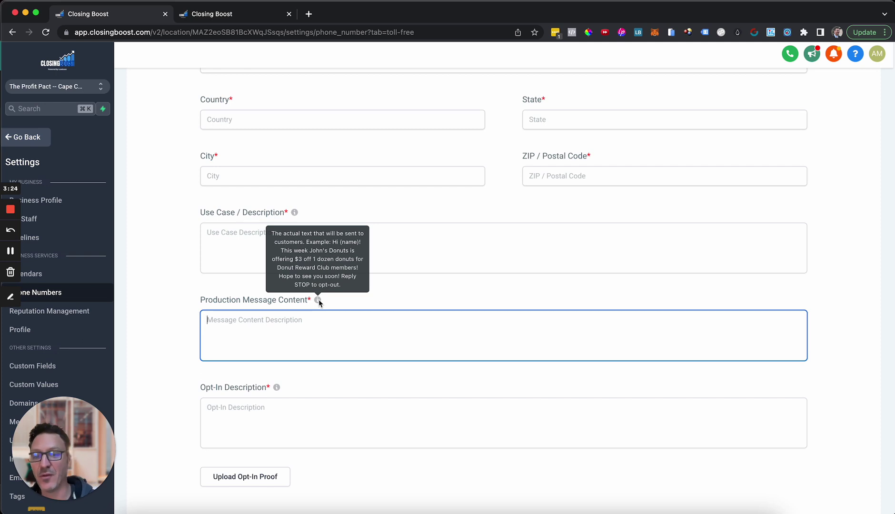
mouse_move(276, 389)
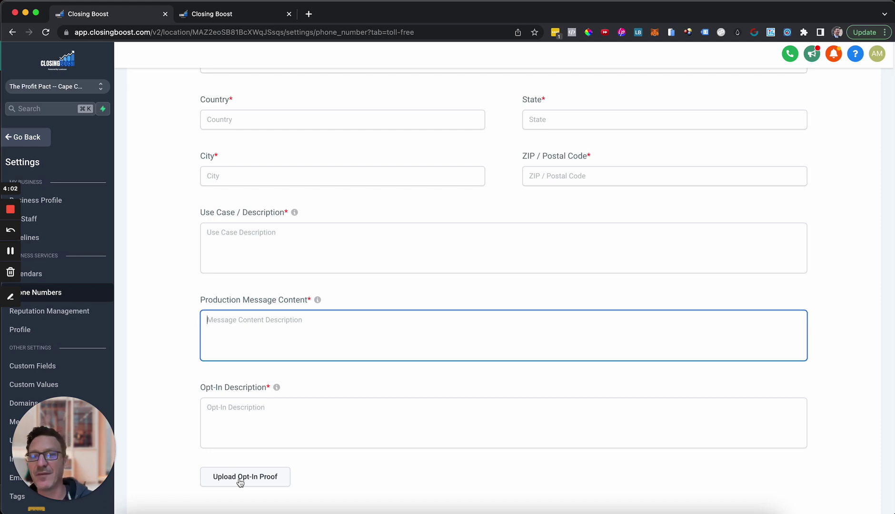
- Open the Trust Center and compare it with the 1 A Test account's Business Profile settings
scroll(414, 252, "up", 8)
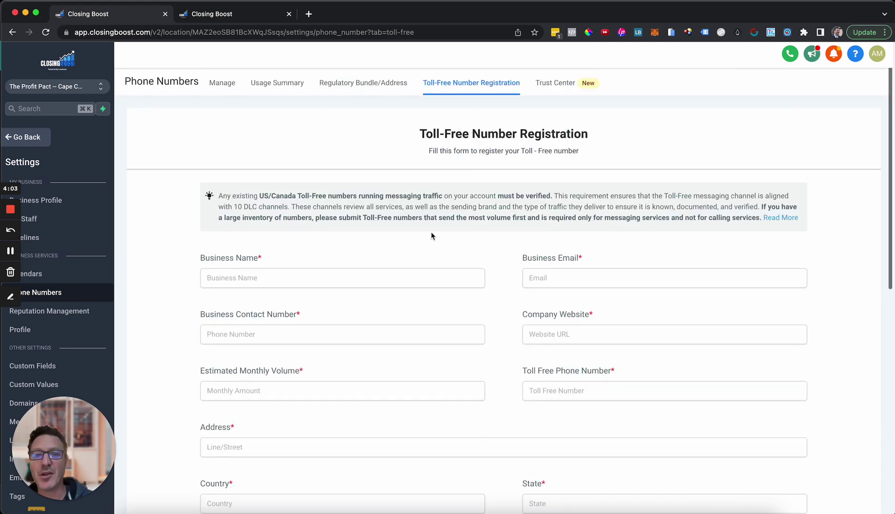
left_click(558, 84)
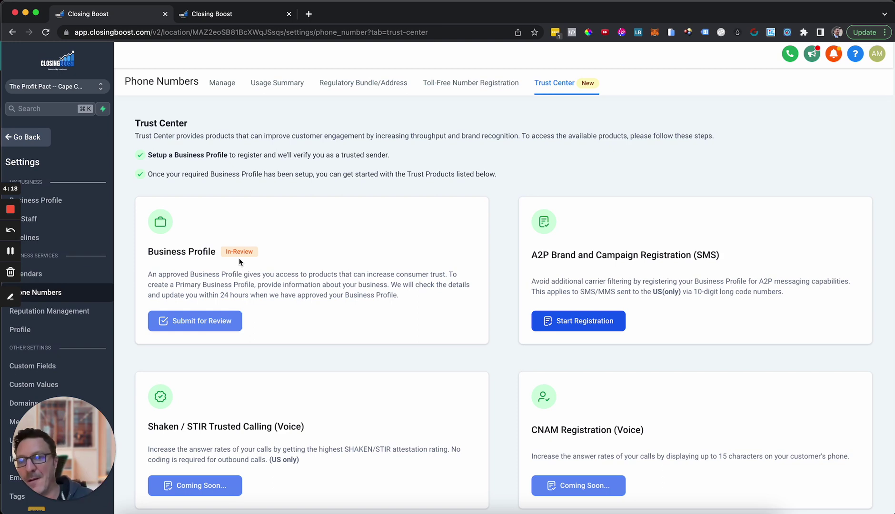
left_click(214, 16)
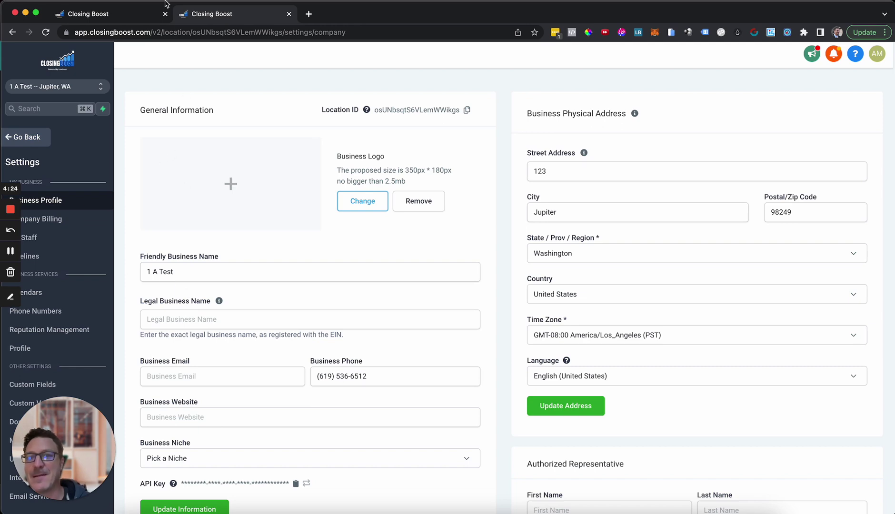
left_click(128, 18)
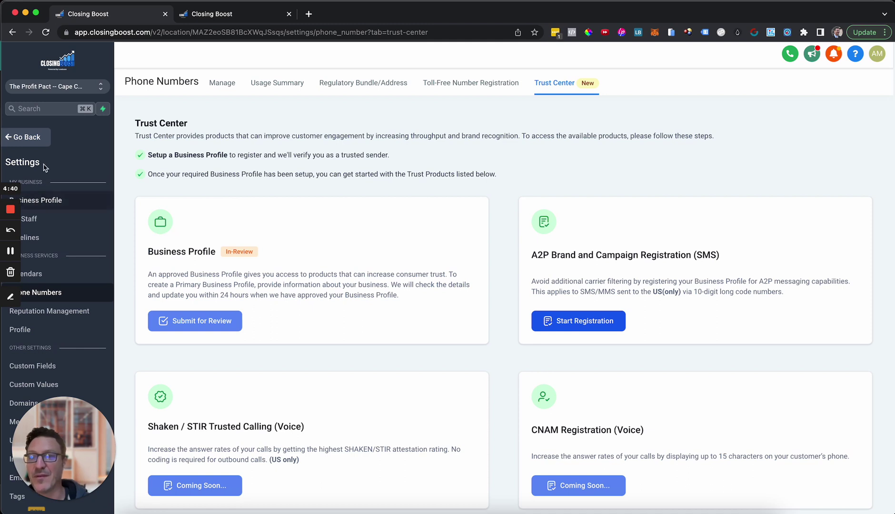
- Examine the General Information section of the 1 A Test account's Business Profile, including the Legal Business Name field
left_click(221, 17)
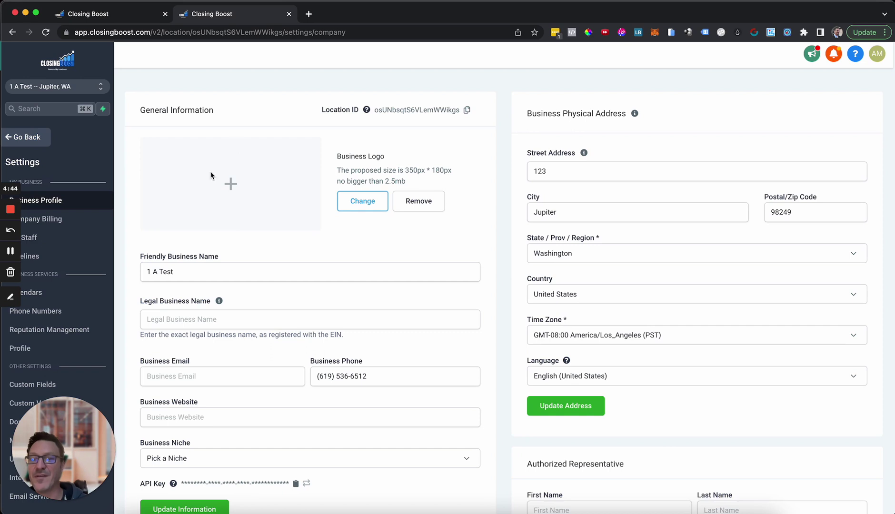
scroll(341, 291, "down", 1)
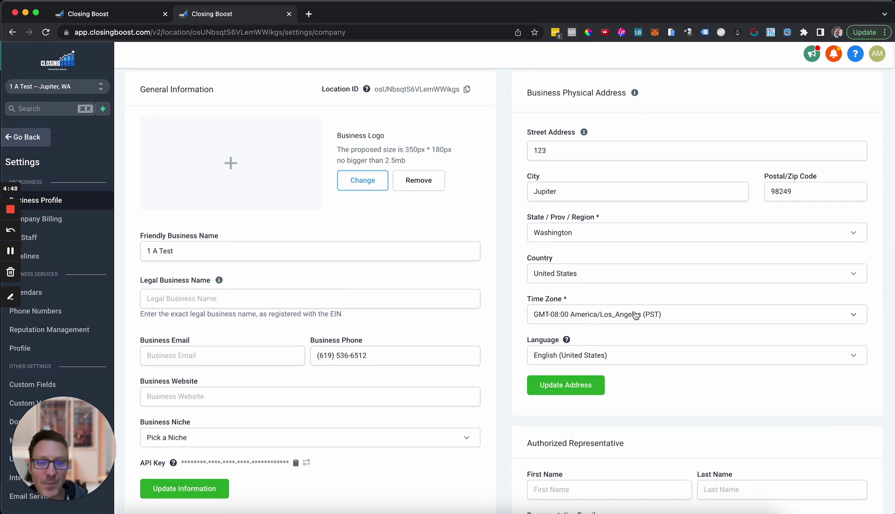
left_click_drag(636, 316, 640, 294)
left_click(299, 302)
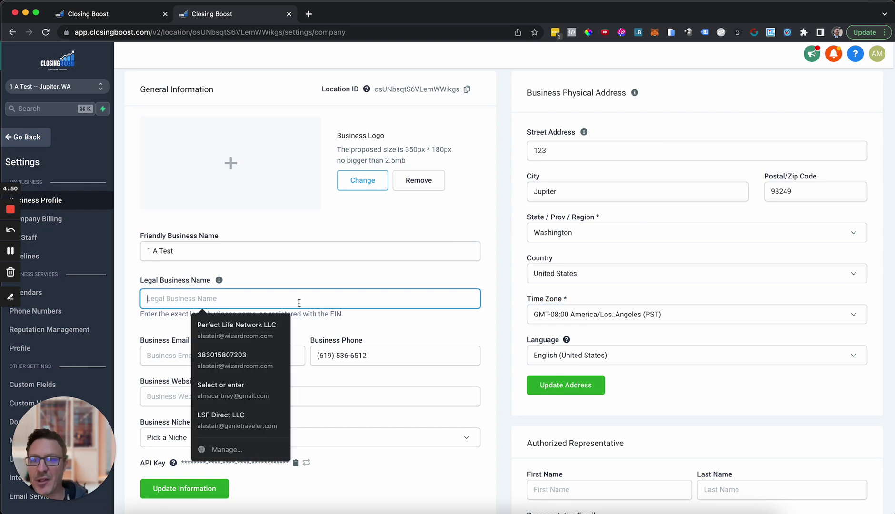
left_click(298, 283)
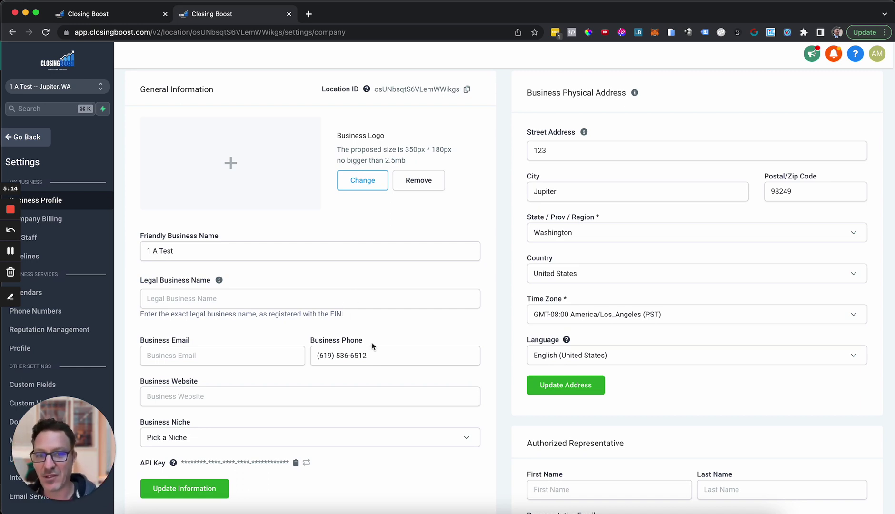
- Examine the Business Information section and the available Business Registration ID types
scroll(372, 347, "down", 2)
scroll(371, 346, "down", 8)
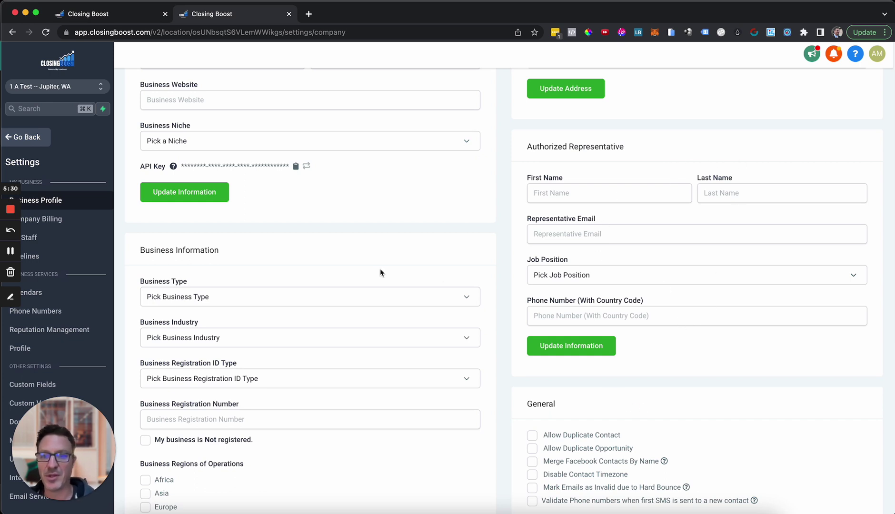
scroll(380, 269, "down", 3)
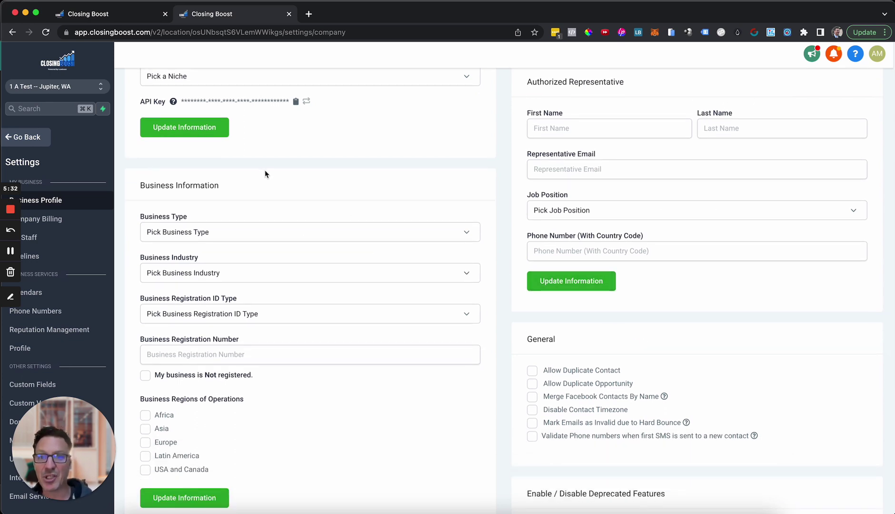
scroll(367, 290, "down", 3)
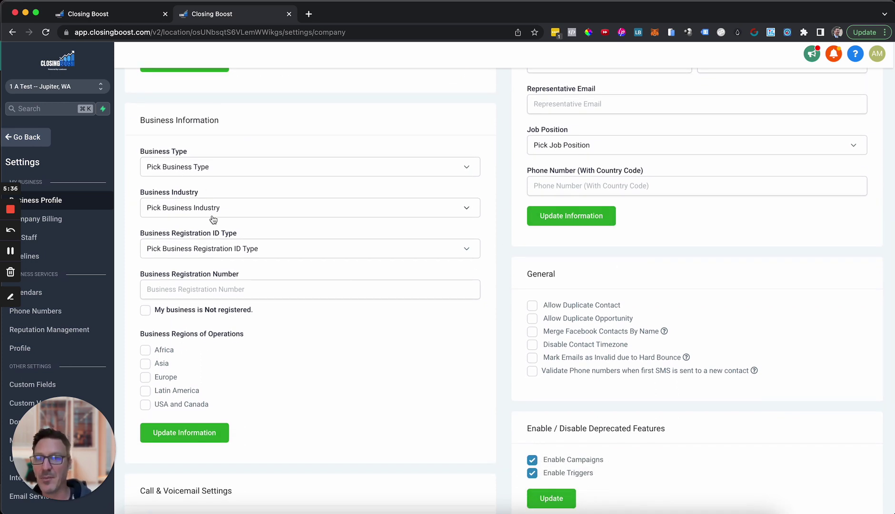
left_click(195, 249)
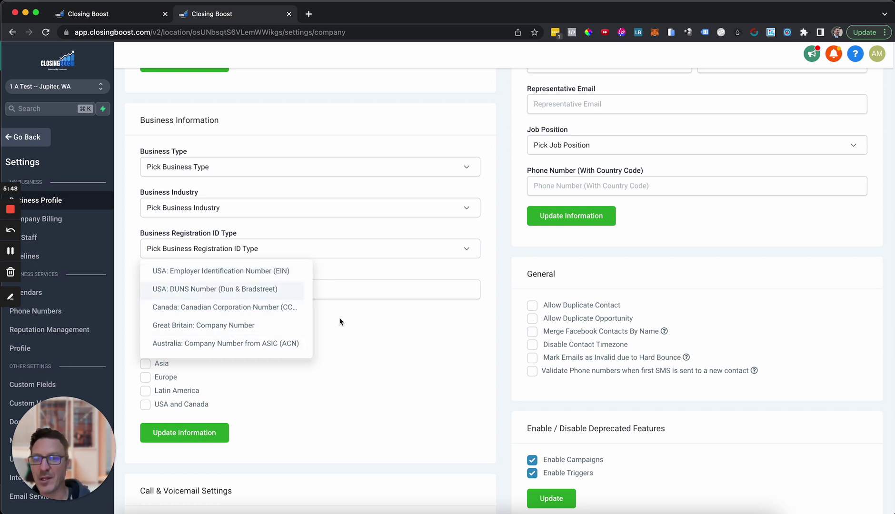
left_click(387, 342)
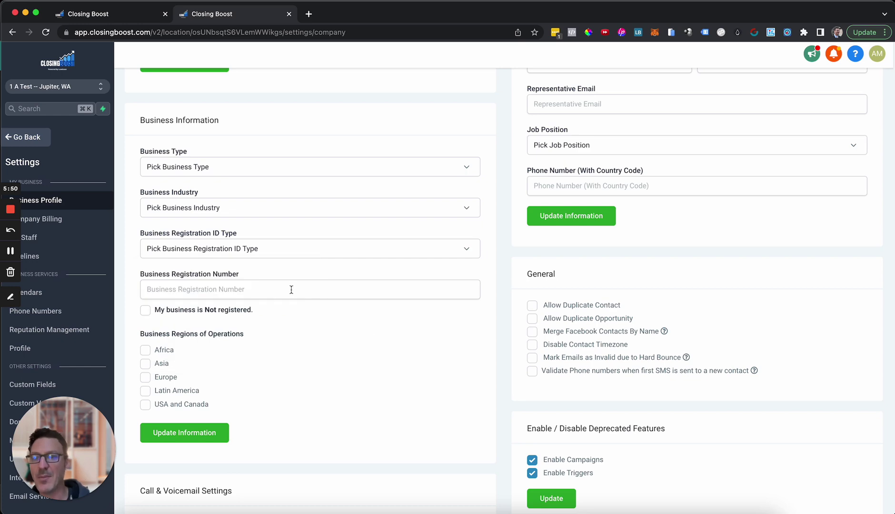
- Check the Legal Business Name field against the registration details and review the Business Regions of Operations choices
scroll(291, 277, "up", 6)
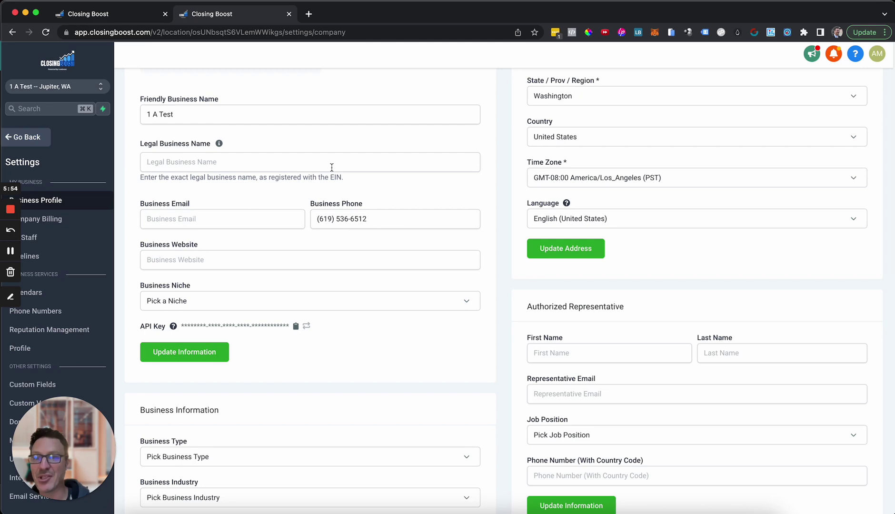
scroll(332, 167, "down", 5)
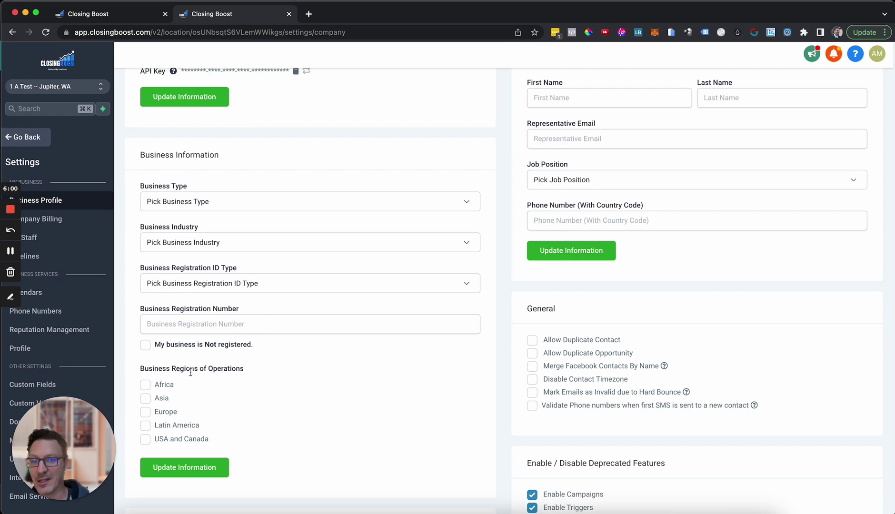
scroll(291, 422, "down", 1)
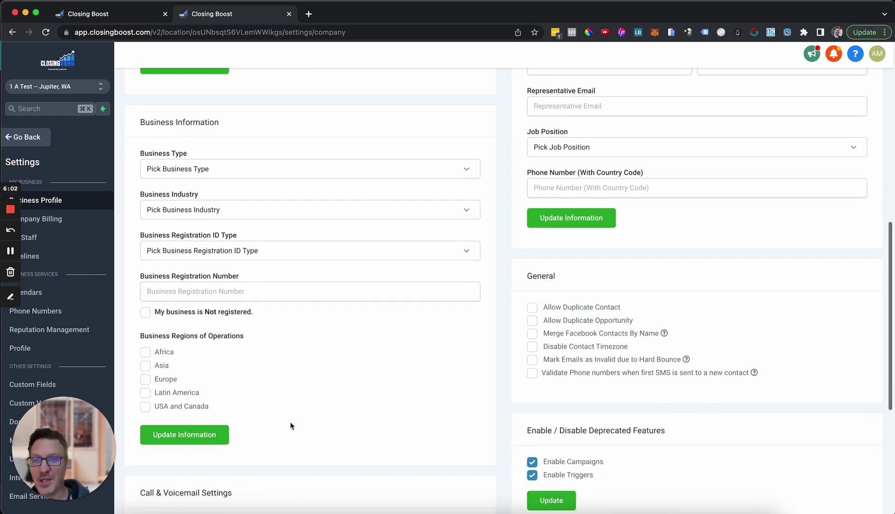
scroll(306, 369, "up", 6)
scroll(306, 367, "up", 3)
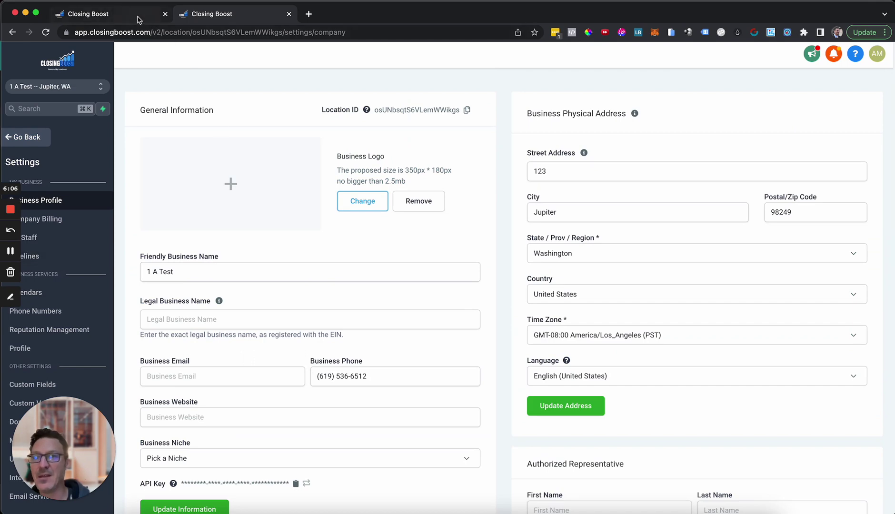
- Examine the Trust Center's Business Profile submission card, referring back to the test account's Business Profile settings
key("ctrl+shift+Tab")
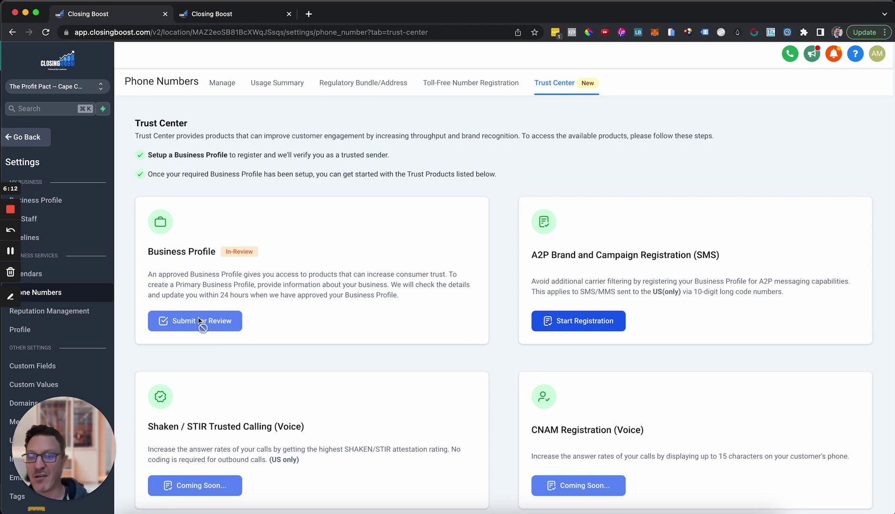
left_click(229, 15)
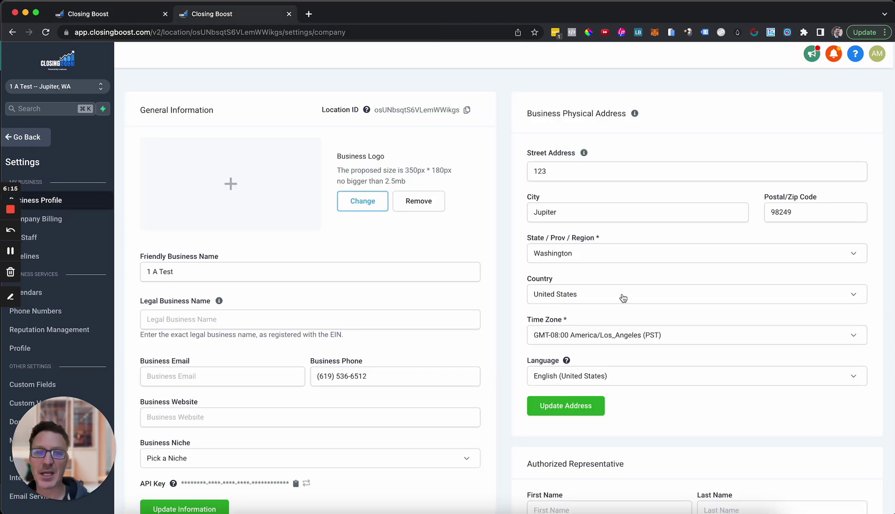
left_click(126, 15)
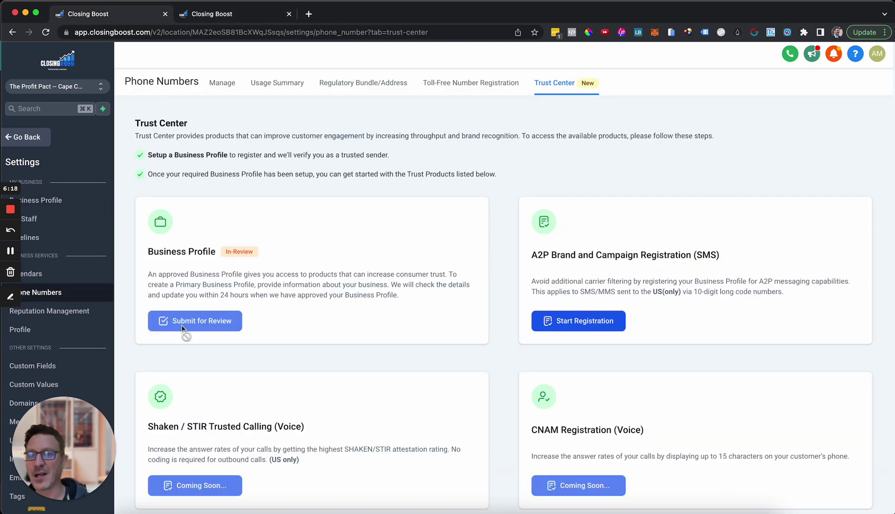
double_click(305, 284)
left_click(260, 286)
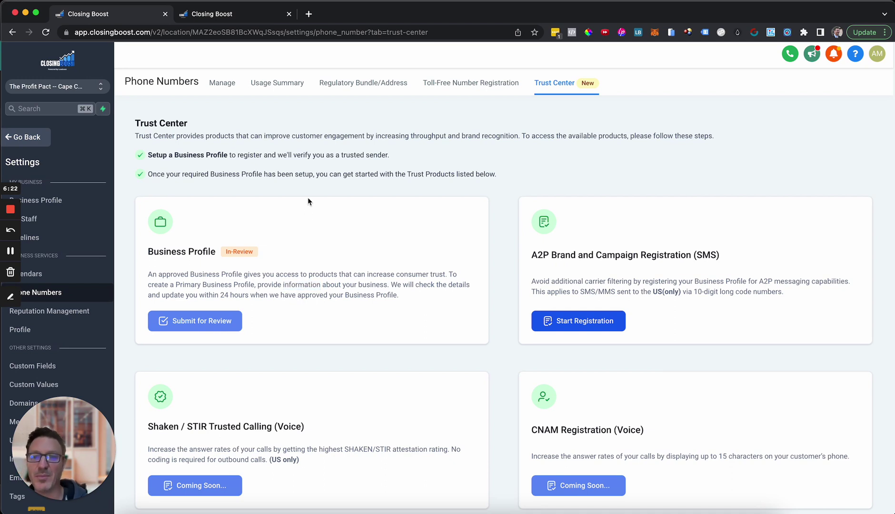
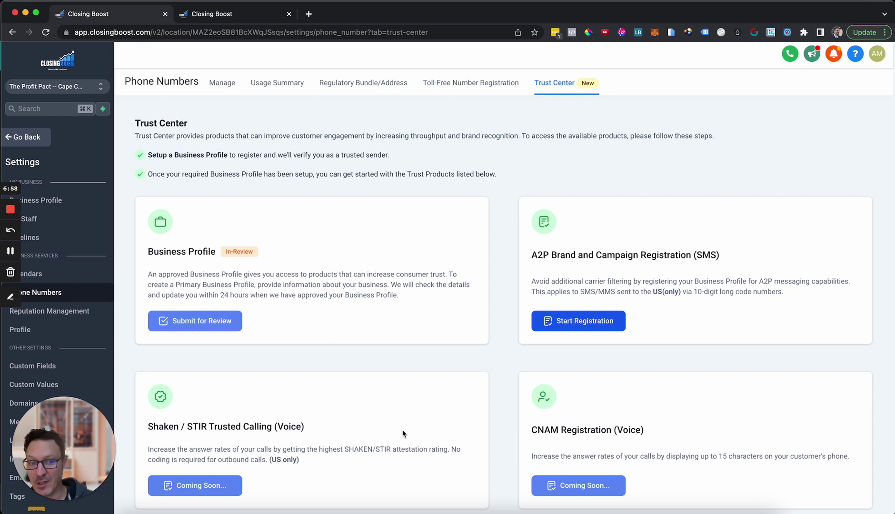
- Start the A2P Brand and Campaign Registration on the Low Volume Standard plan and set the campaign use case to Low Volume Mixed (Recommended)
scroll(402, 433, "down", 1)
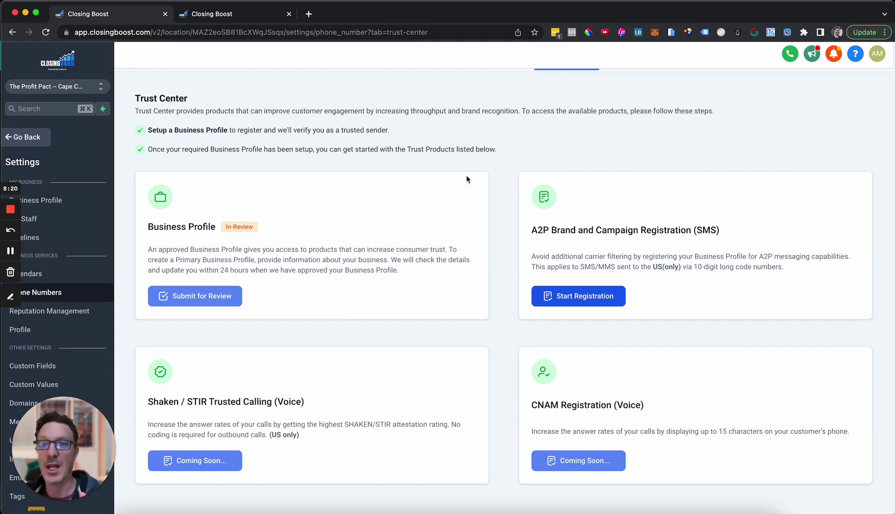
left_click(577, 298)
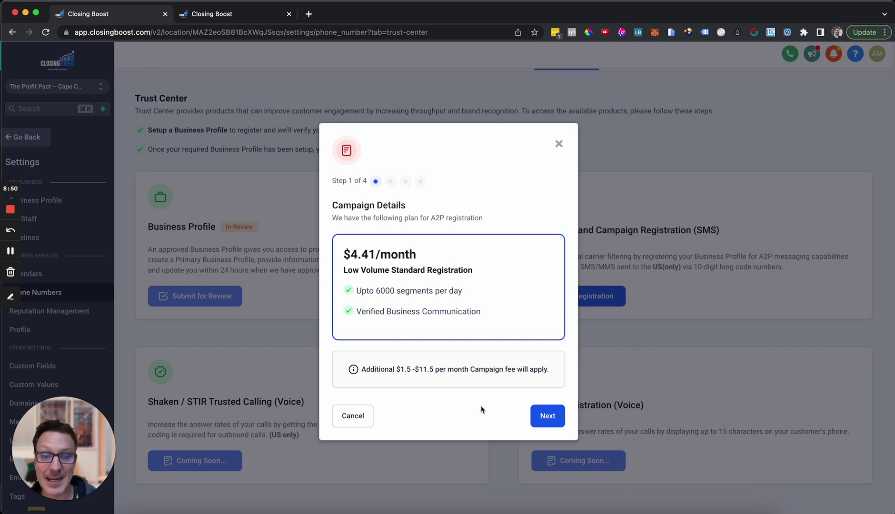
left_click(541, 417)
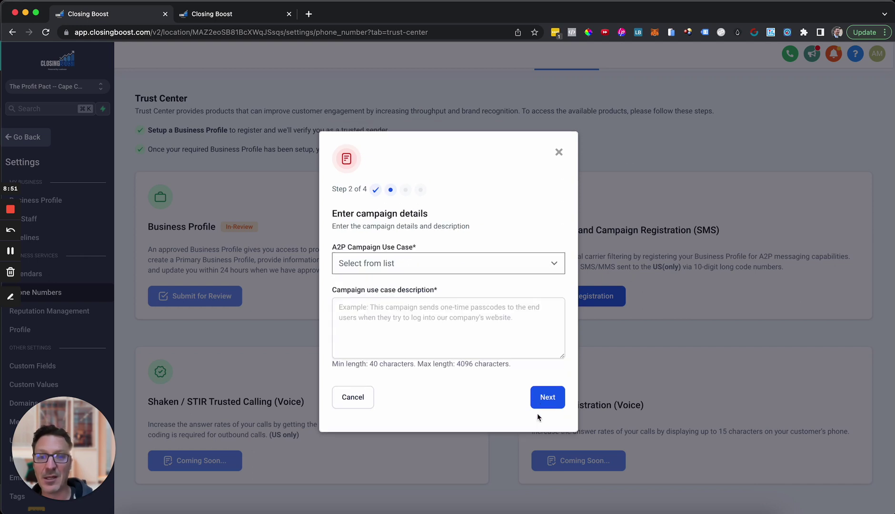
left_click(361, 263)
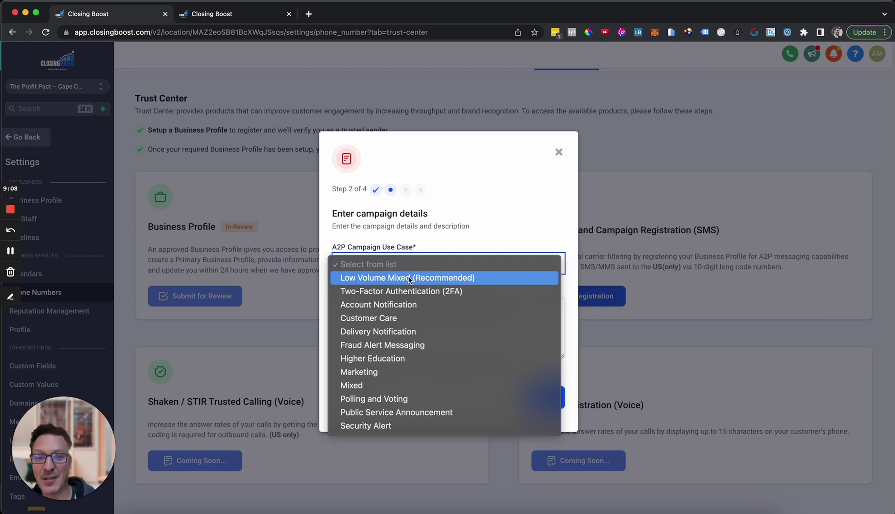
left_click(431, 278)
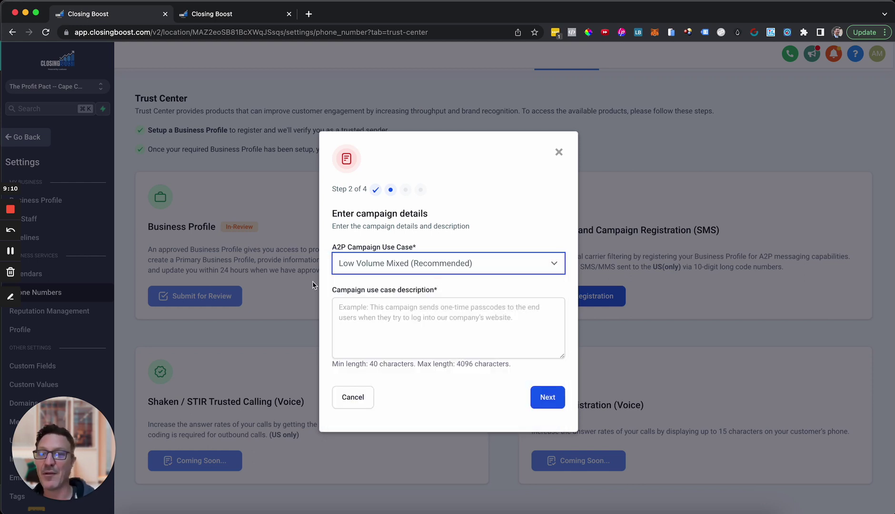
- Describe the campaign use case as "We notify end users that have opted in to receive communication about their membership." and continue to sample messages
left_click(9, 251)
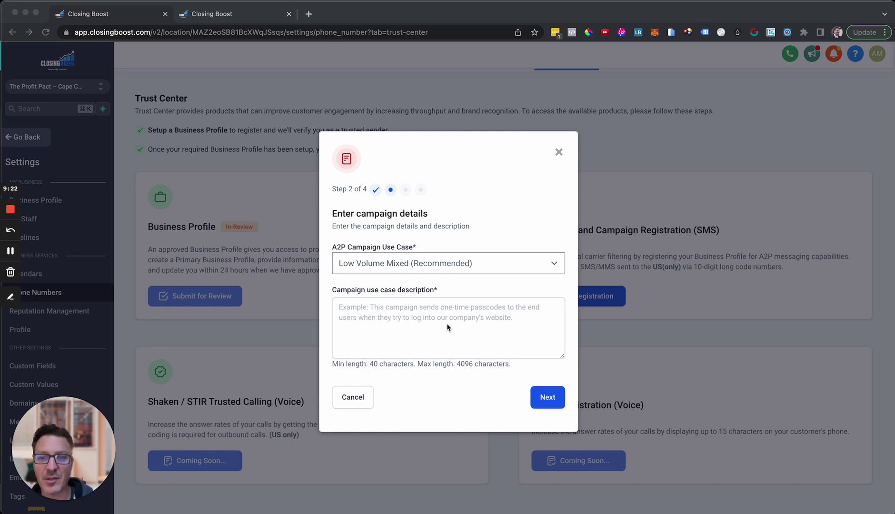
left_click(412, 316)
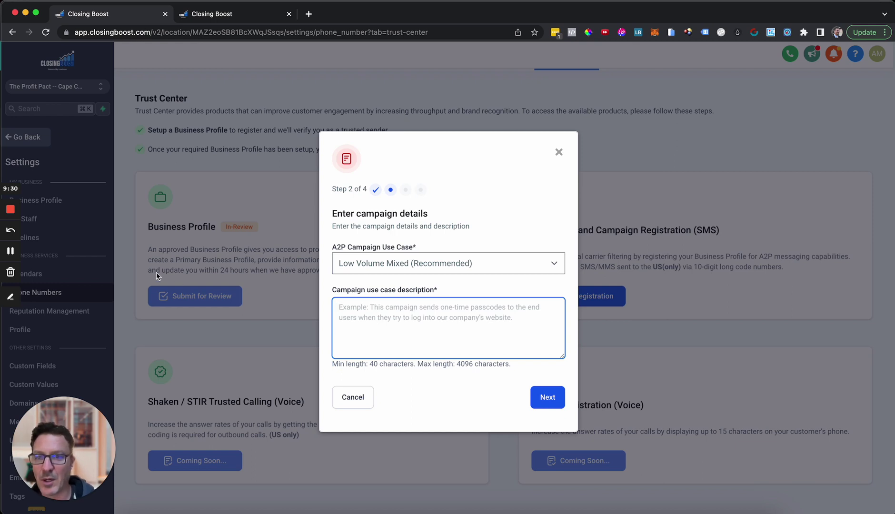
left_click(11, 250)
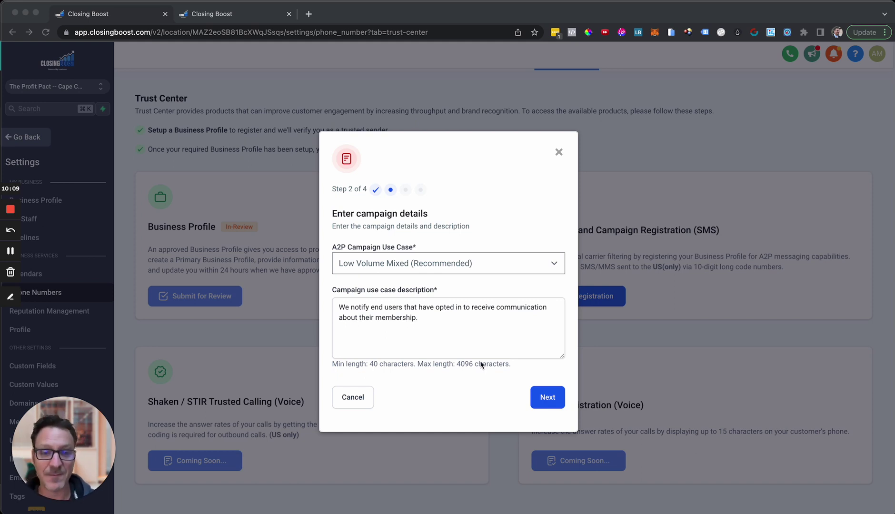
left_click(548, 403)
left_click(547, 403)
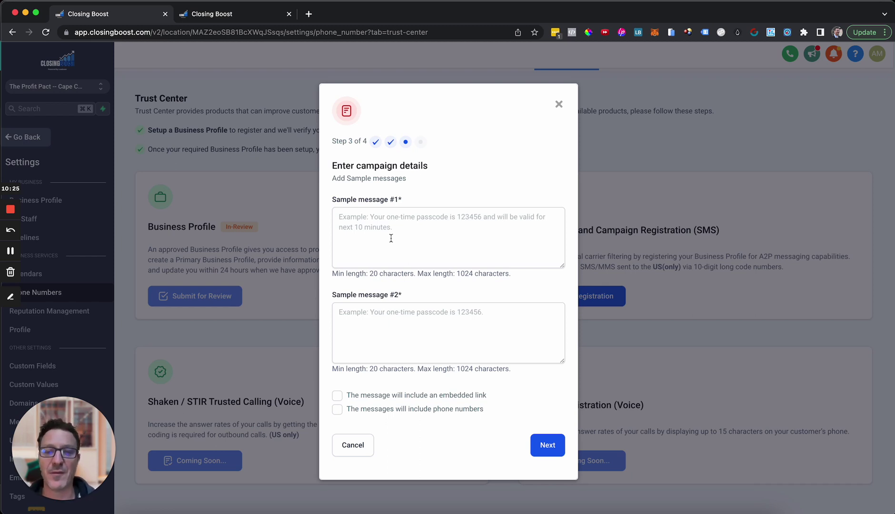
- Add sample messages about the Day 5 Check In and The Profit Pact email, declare embedded links and phone numbers, and continue to end user consent
left_click(9, 249)
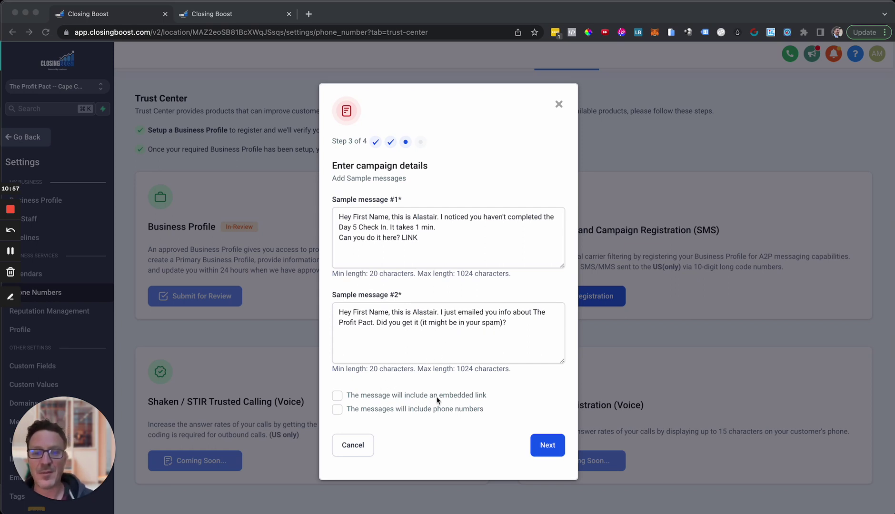
left_click(346, 401)
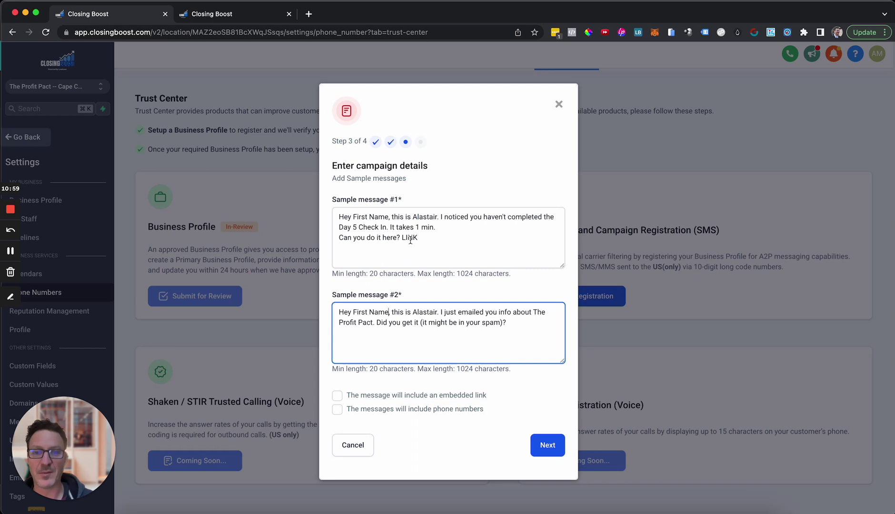
left_click(337, 397)
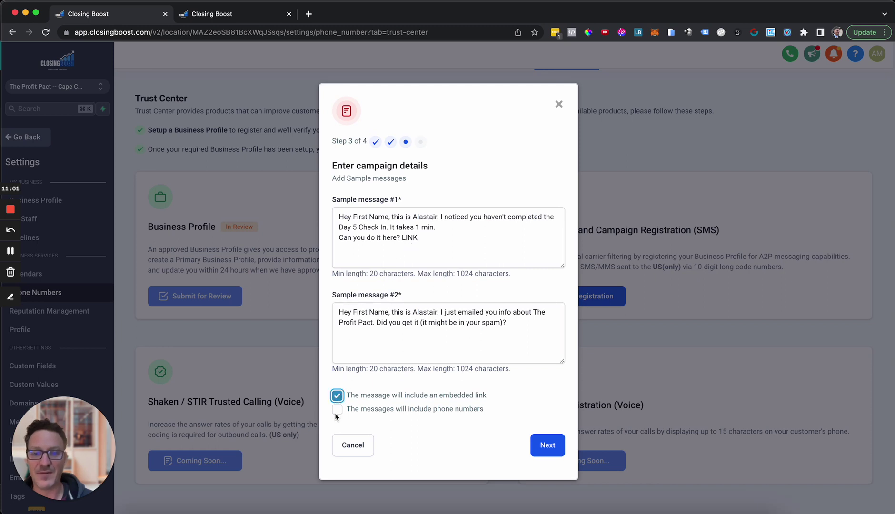
left_click(338, 411)
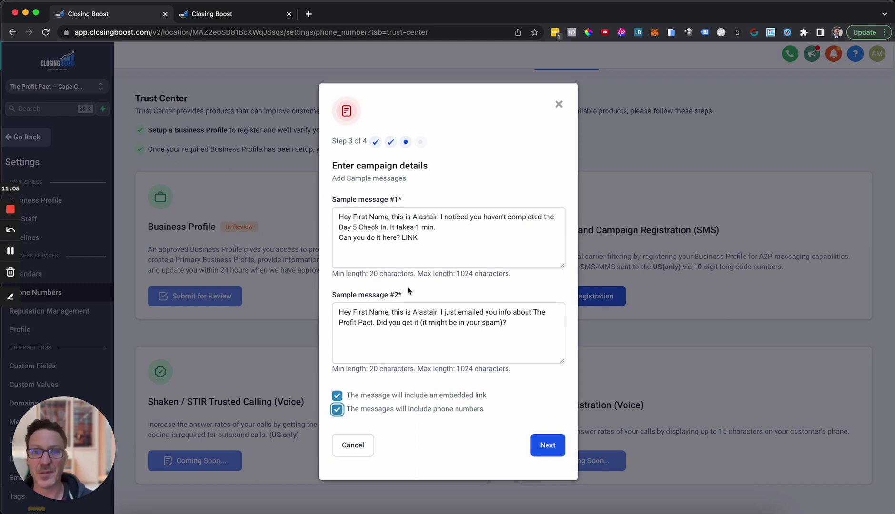
left_click(546, 445)
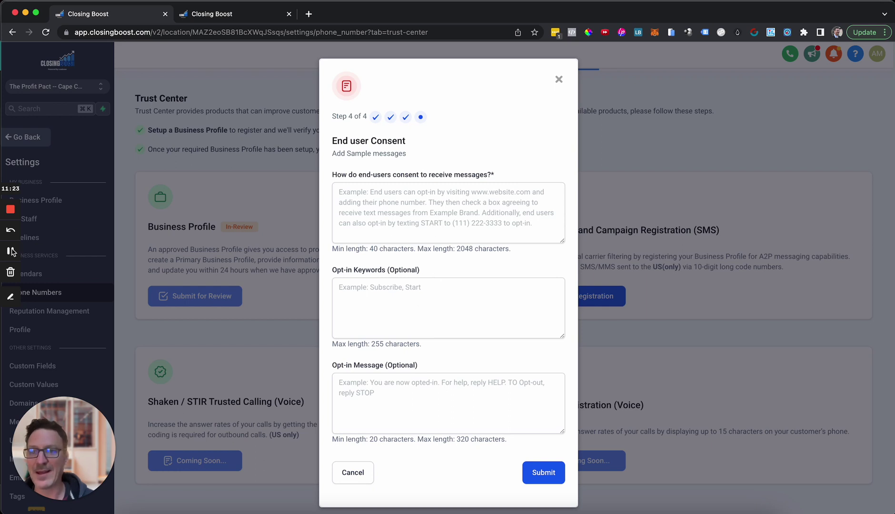
- State that end users opt in through forms on ads, by texting or through information request forms, and submit the A2P registration
type("End users opt in by filling out forms either on ads, by texting us or filling out a form where they request the information.")
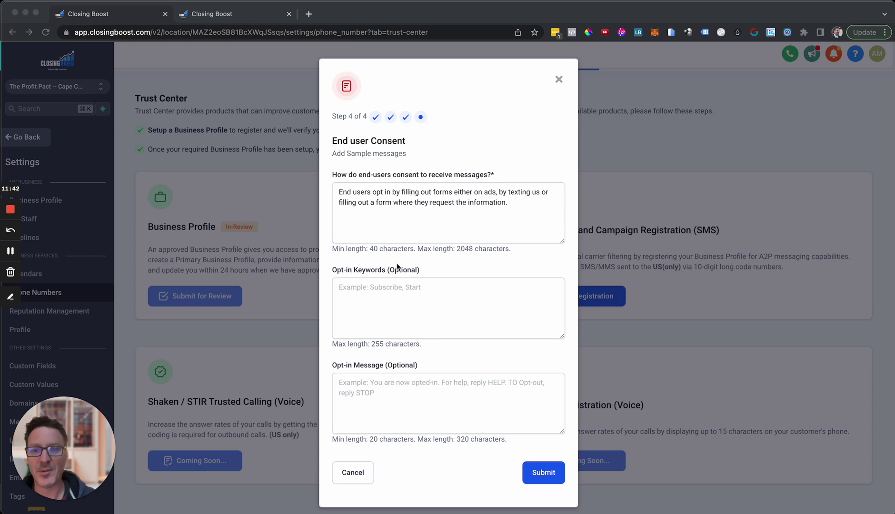
left_click(547, 473)
left_click(549, 473)
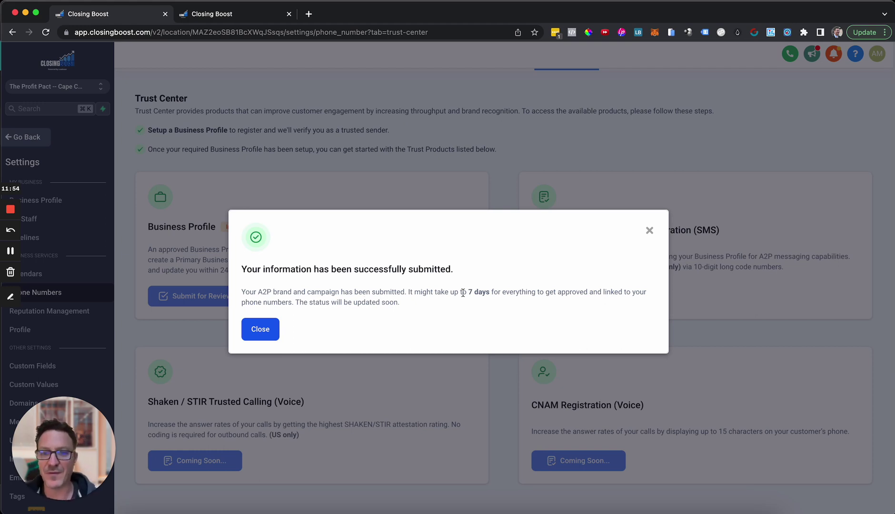
left_click(260, 329)
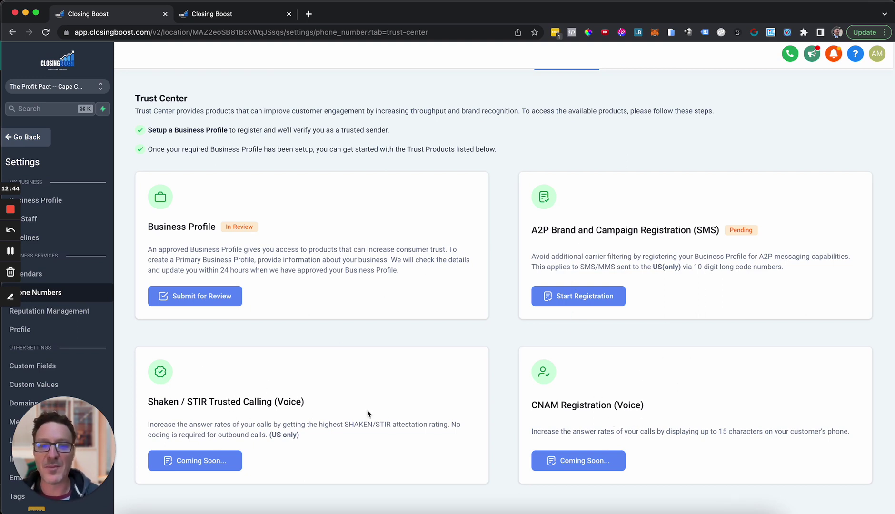
- Review the Business Profile and A2P registration cards in the Trust Center, referring briefly to the account's Conversations page
scroll(488, 291, "up", 1)
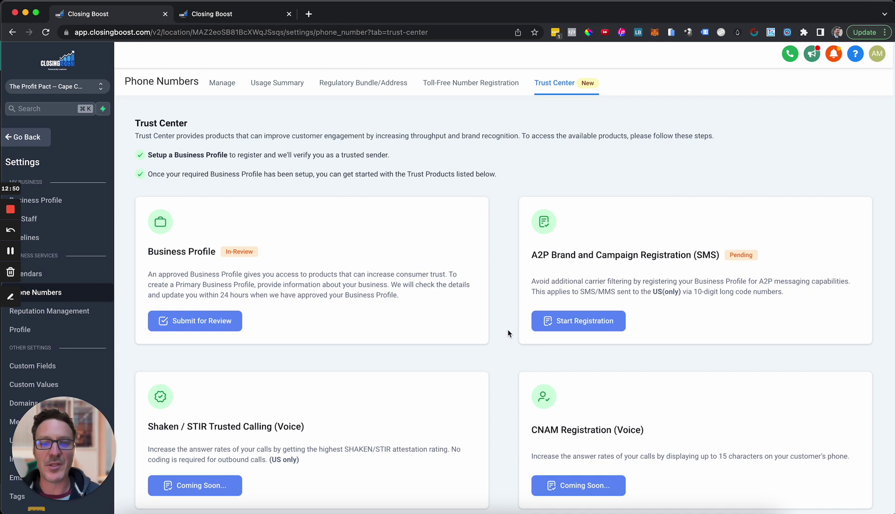
scroll(507, 329, "down", 1)
scroll(508, 329, "up", 1)
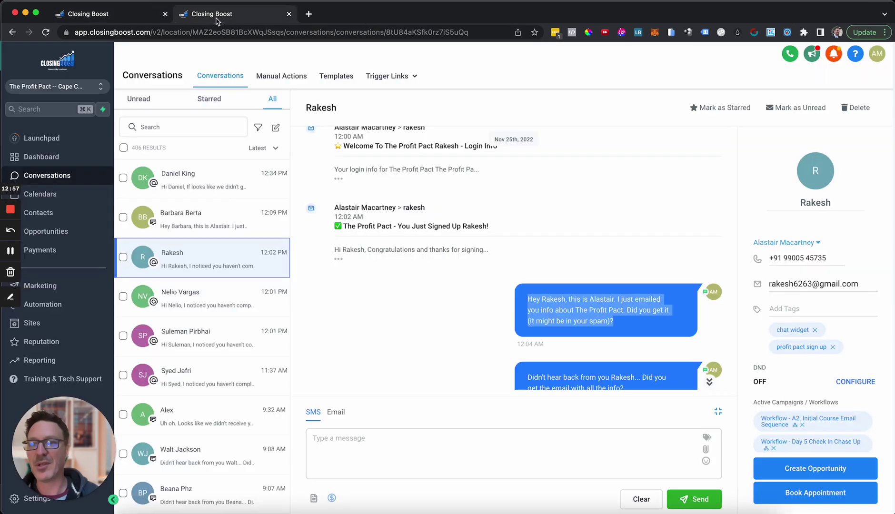
left_click(217, 18)
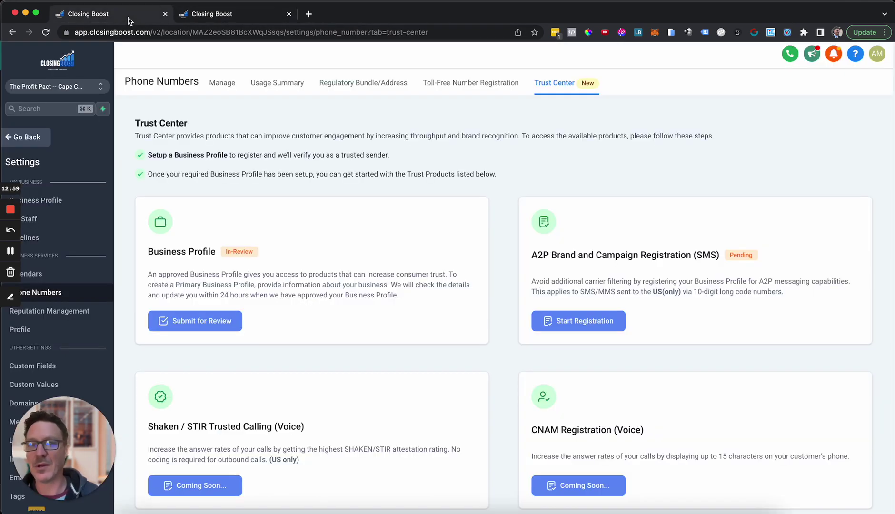
left_click(130, 20)
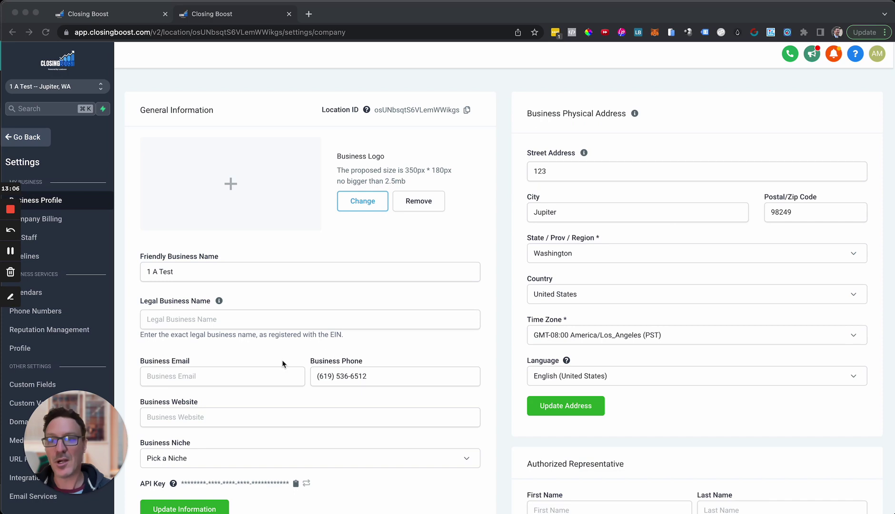
- Review the 1 A Test account's Business Profile settings and return to the Trust Center
scroll(340, 248, "down", 1)
scroll(340, 245, "down", 10)
scroll(340, 245, "up", 10)
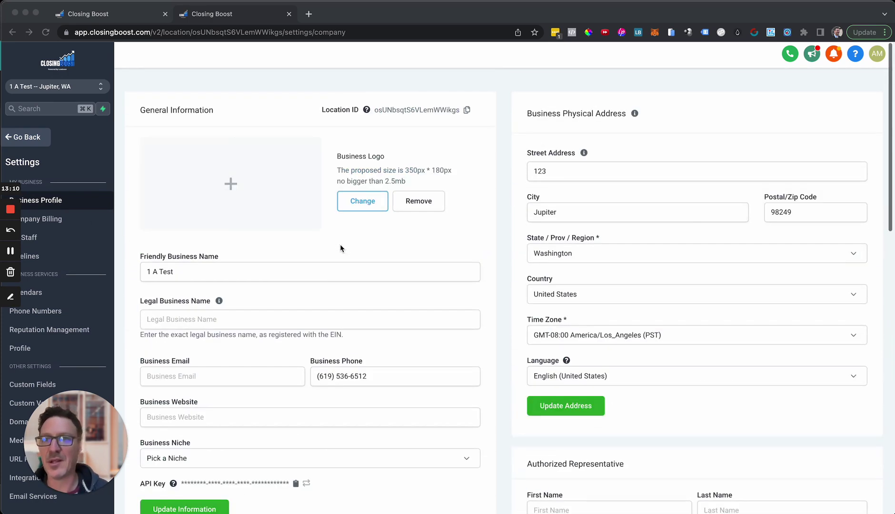
left_click(147, 15)
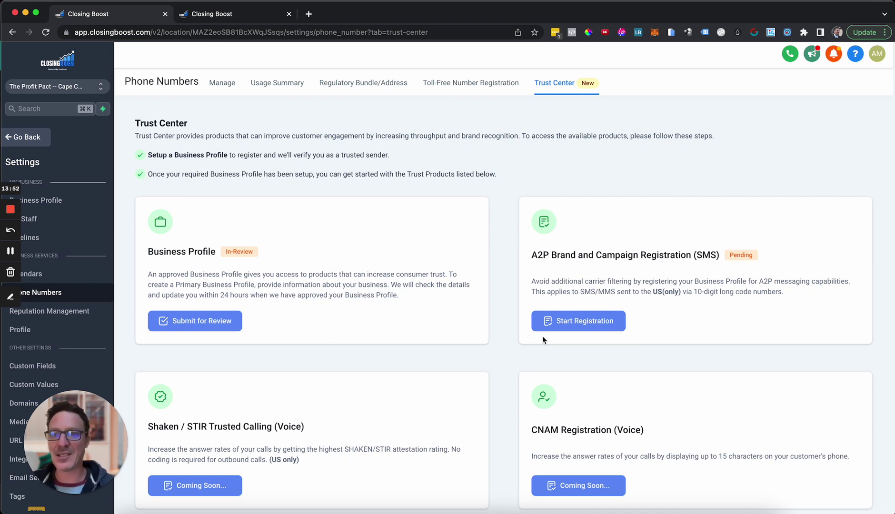
- Open theprofitpact.com in the browser and highlight The Profit Pact heading on its home page
left_click(11, 250)
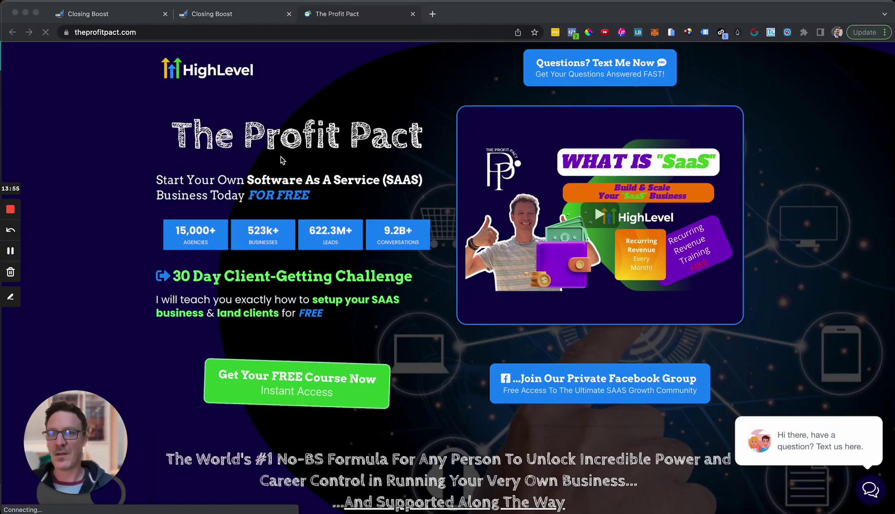
left_click(172, 138)
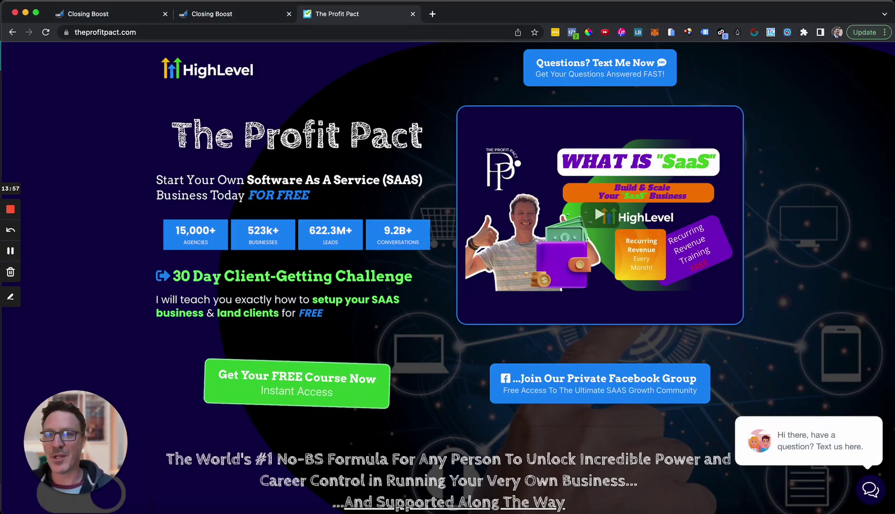
left_click_drag(177, 137, 430, 135)
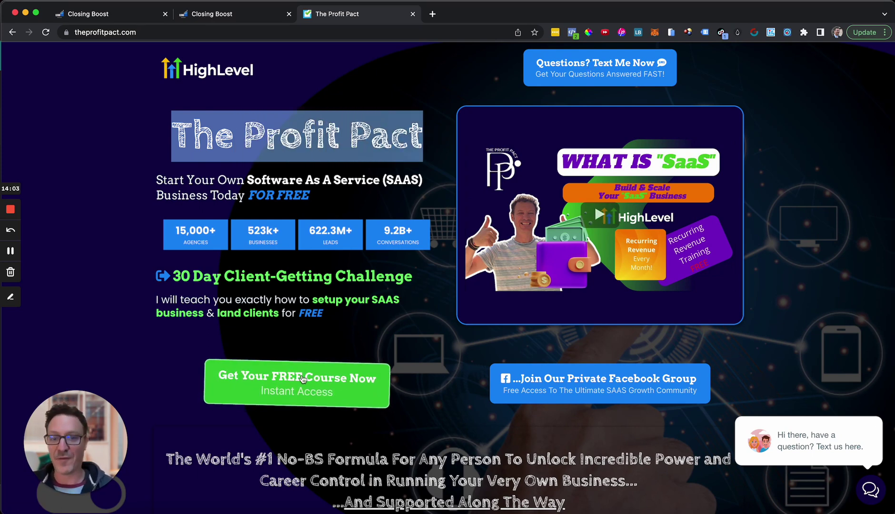
- Examine The Profit Pact home page, including the testimonials, the "Why Is SaaS" video and the What You Get course sections
scroll(415, 380, "down", 15)
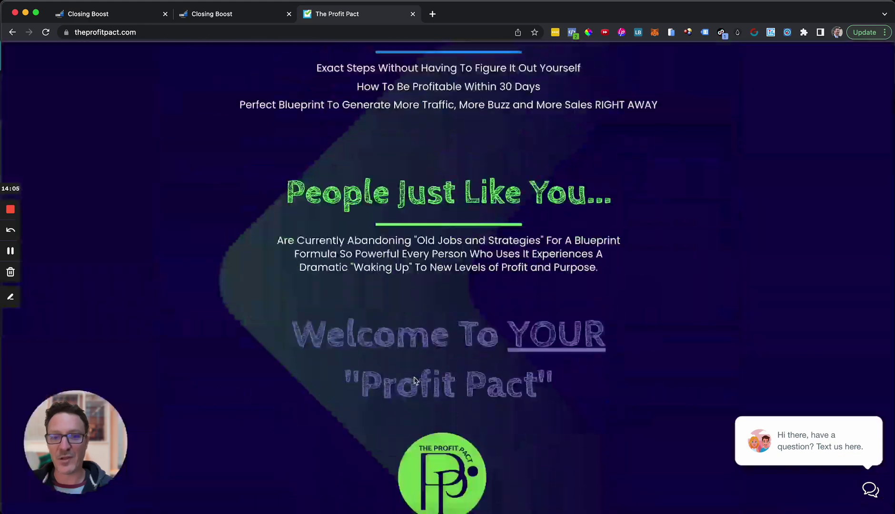
scroll(414, 380, "down", 20)
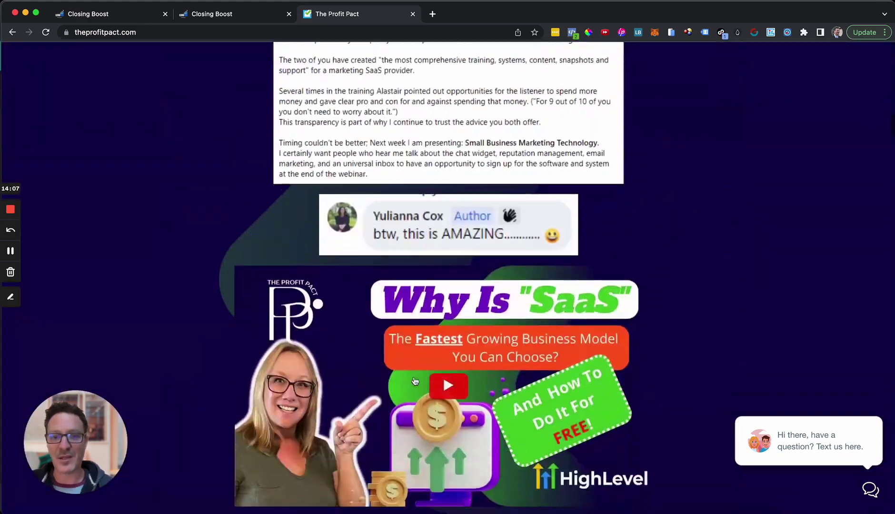
scroll(414, 379, "down", 5)
scroll(414, 378, "up", 20)
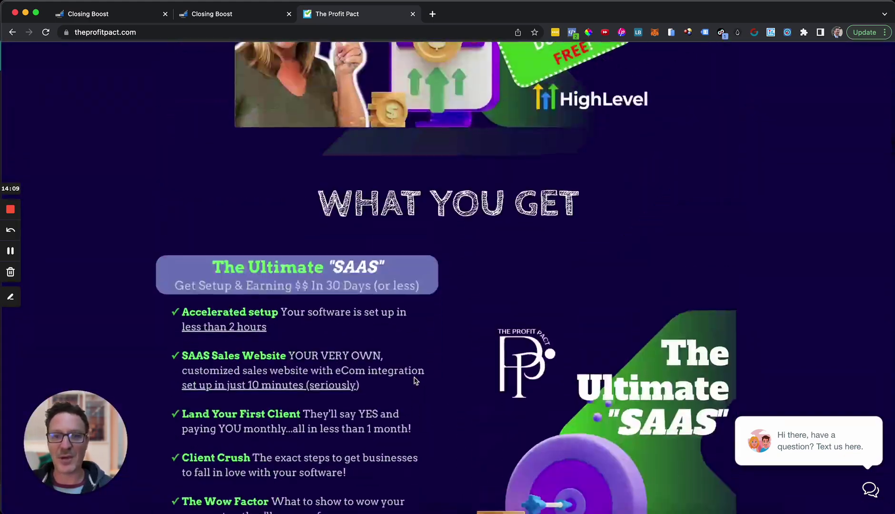
scroll(417, 378, "down", 20)
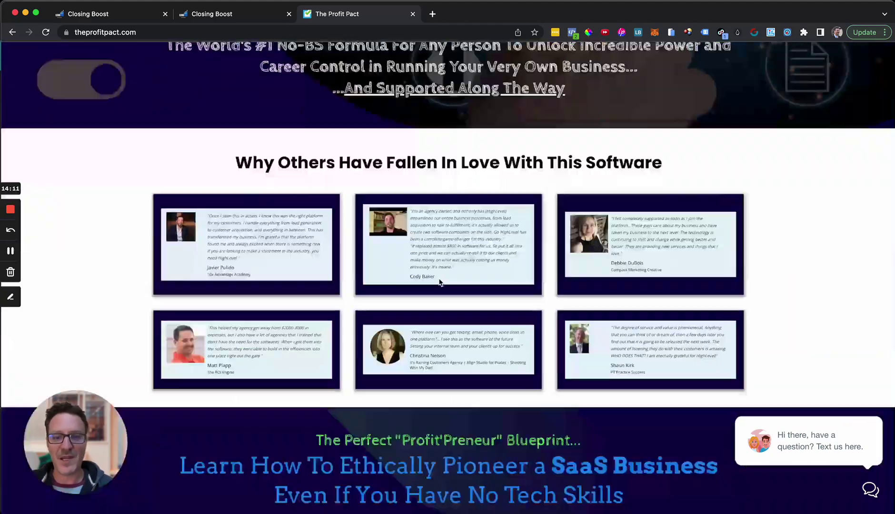
scroll(440, 282, "down", 12)
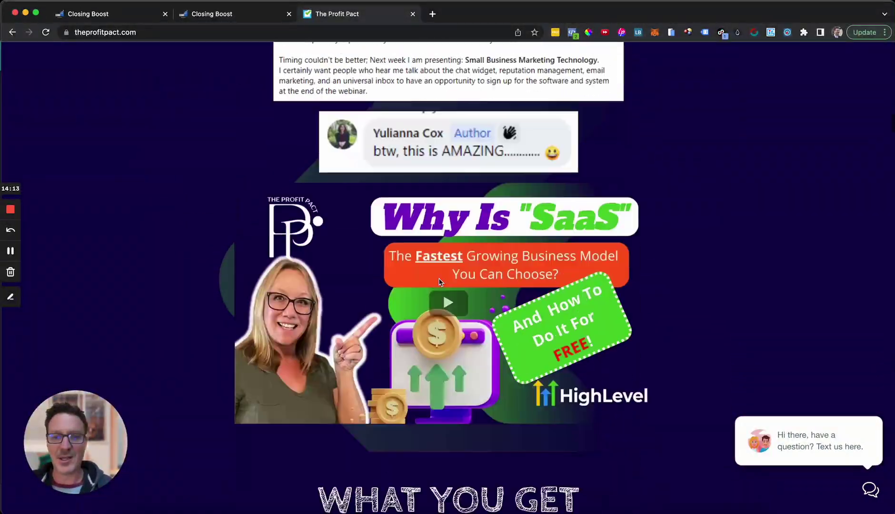
scroll(451, 366, "down", 9)
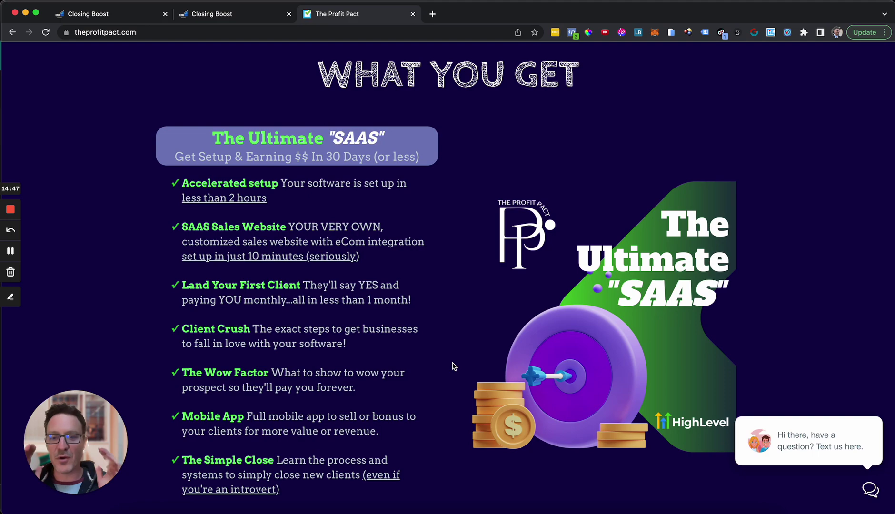
scroll(453, 366, "down", 15)
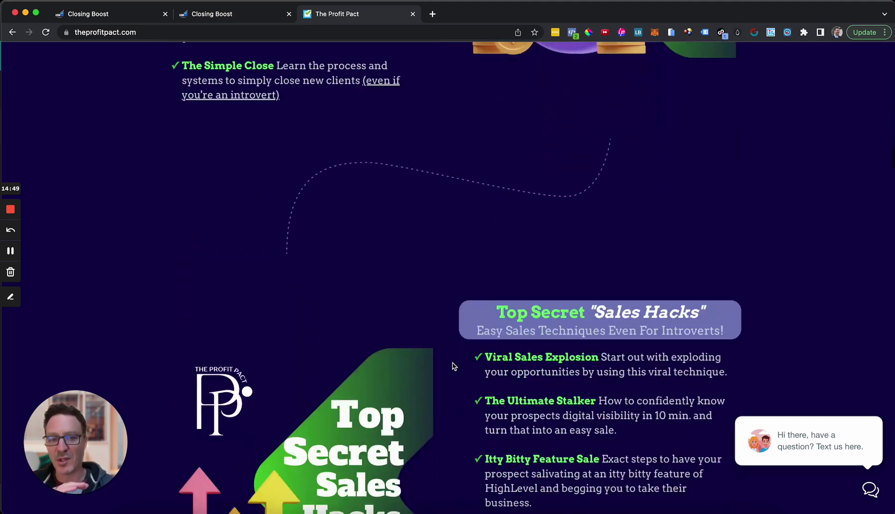
scroll(453, 366, "down", 5)
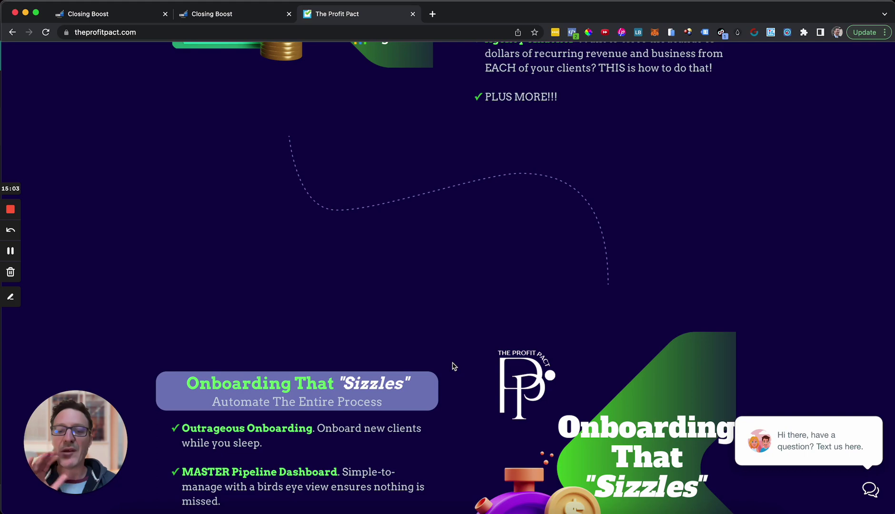
- Examine the remaining course modules, the bonuses and the FREE Training value list on The Profit Pact page, returning to the What You Get section
scroll(454, 366, "down", 15)
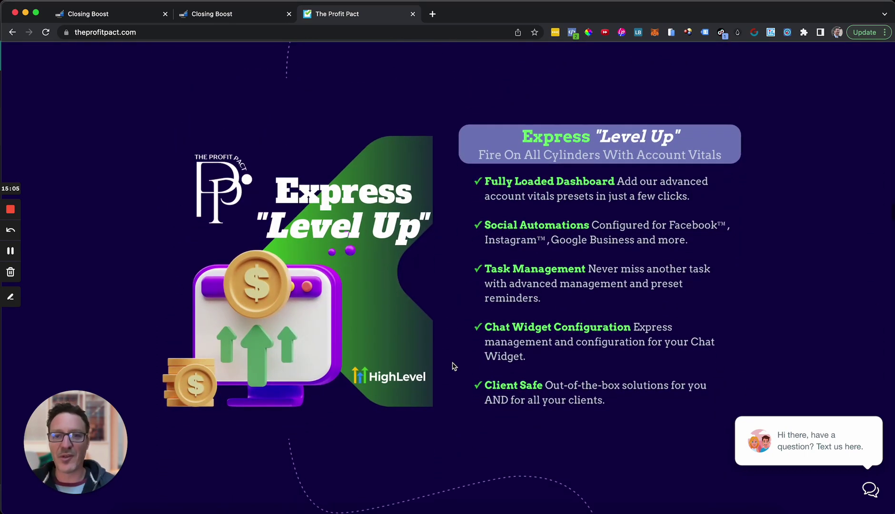
scroll(405, 372, "down", 10)
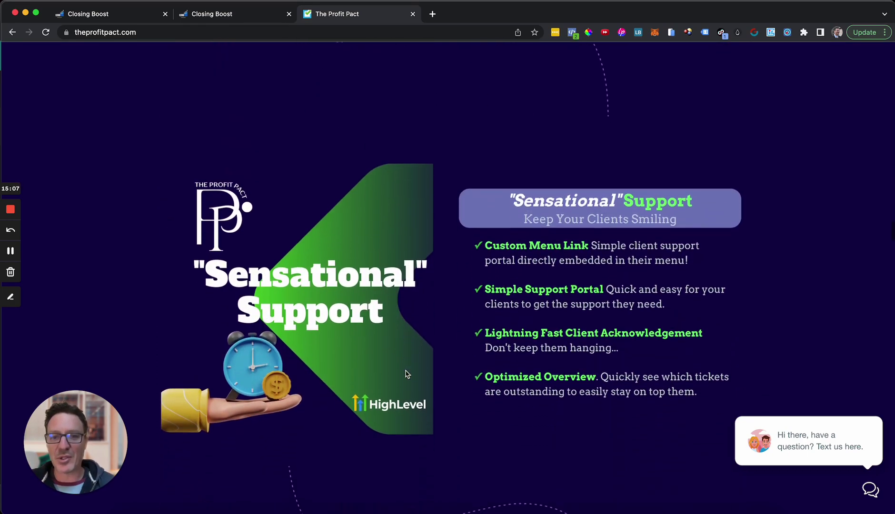
scroll(409, 295, "down", 10)
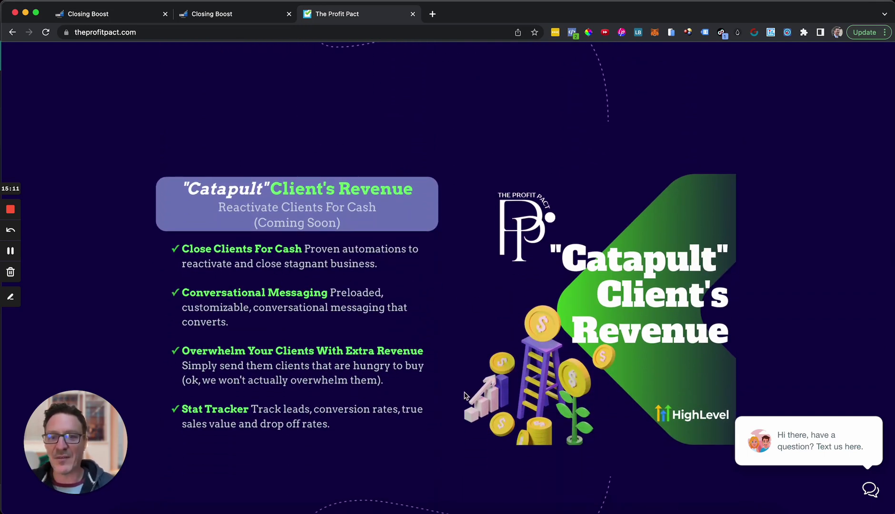
scroll(495, 376, "down", 3)
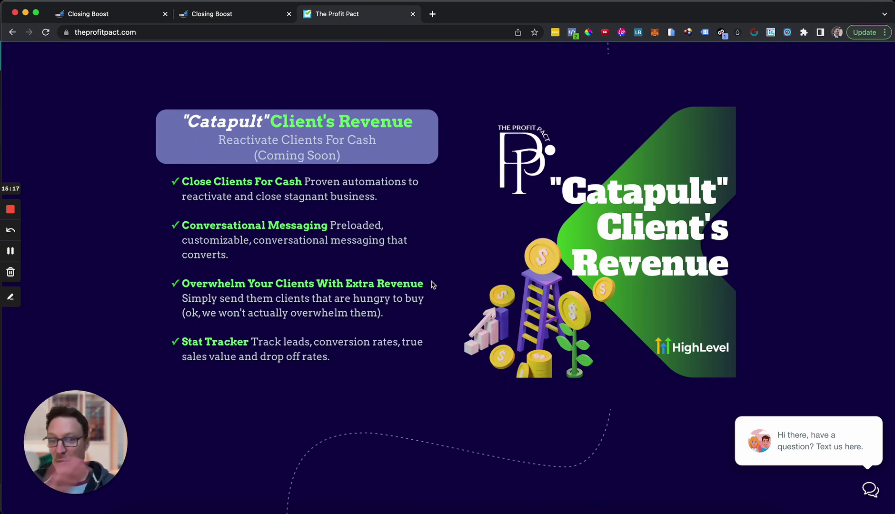
scroll(432, 284, "down", 10)
scroll(501, 295, "down", 10)
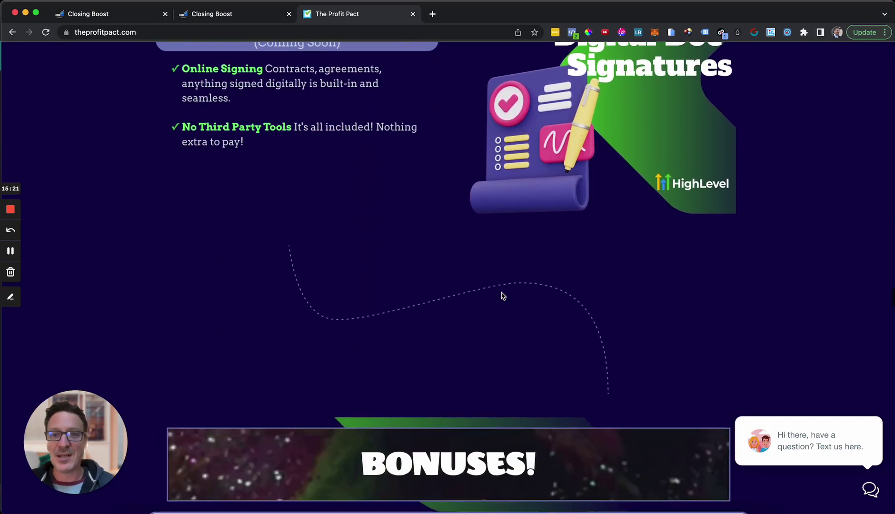
scroll(501, 296, "down", 15)
scroll(501, 293, "down", 3)
scroll(501, 295, "down", 20)
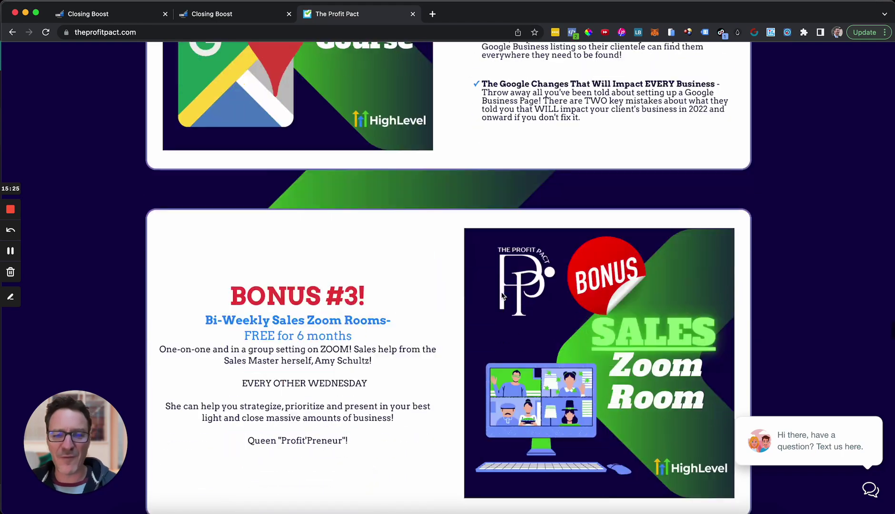
scroll(501, 296, "down", 19)
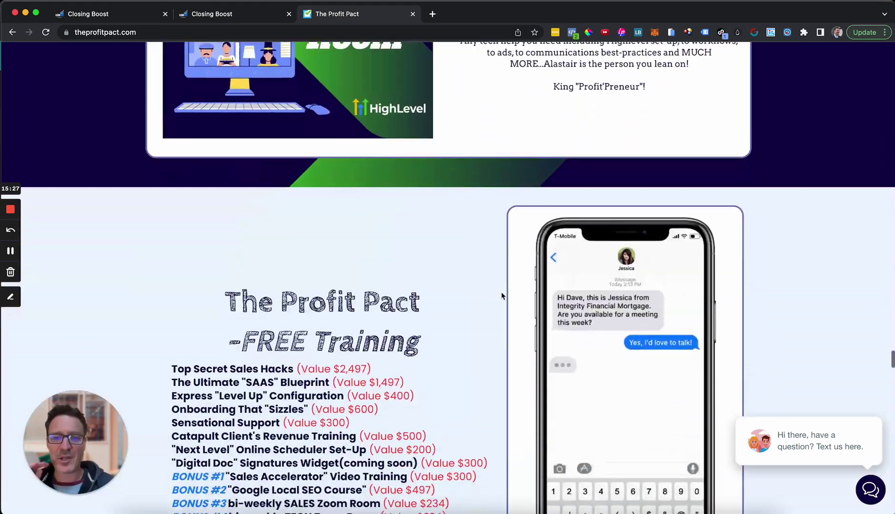
scroll(501, 295, "down", 20)
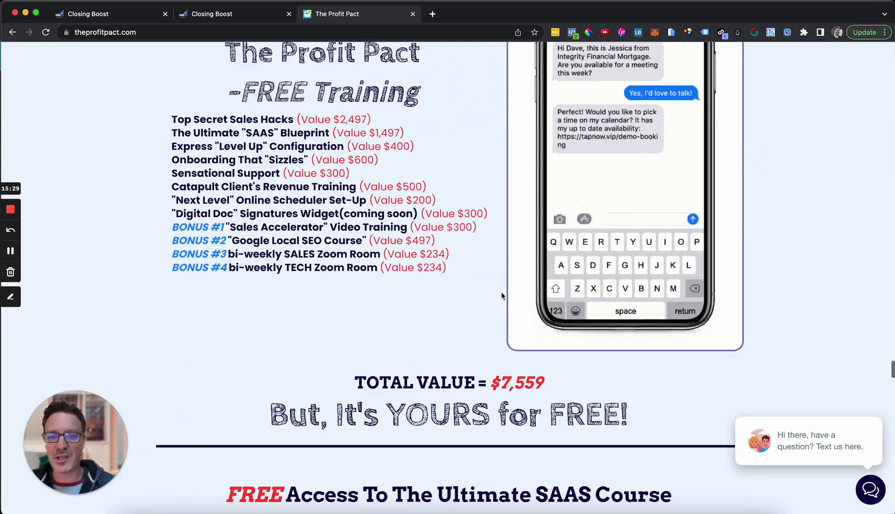
scroll(502, 295, "up", 20)
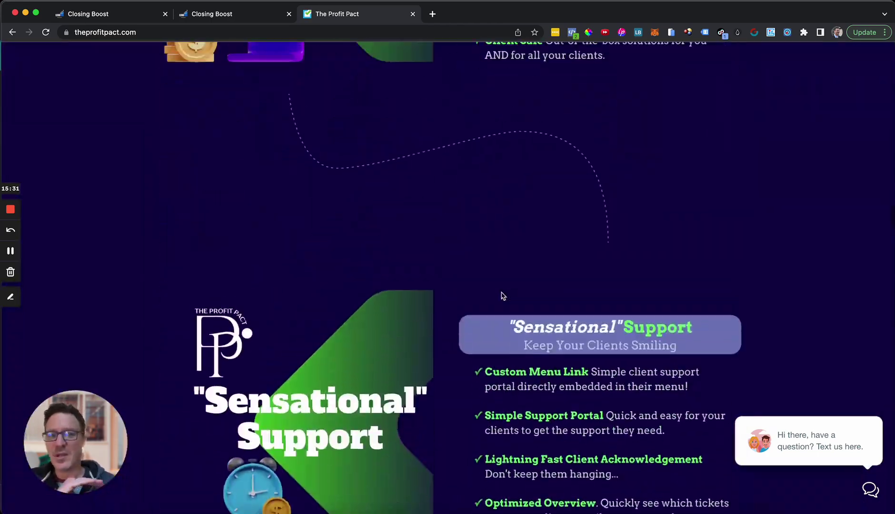
scroll(501, 295, "up", 20)
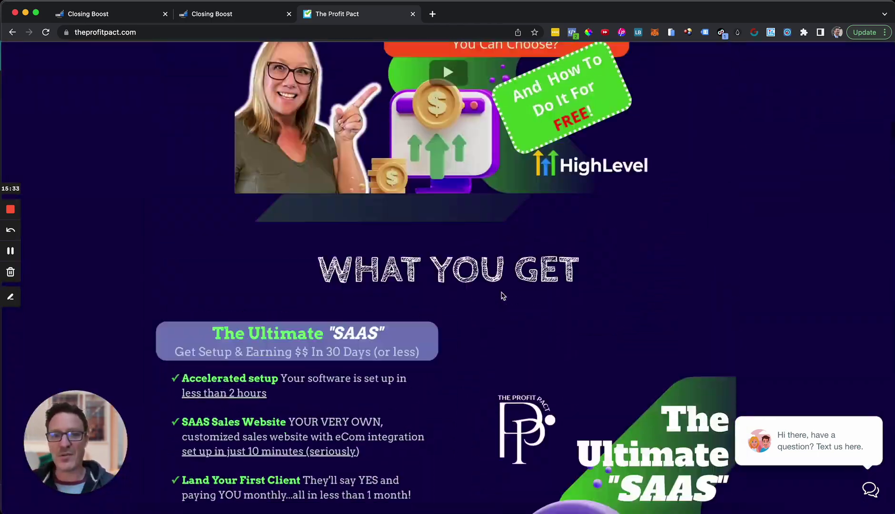